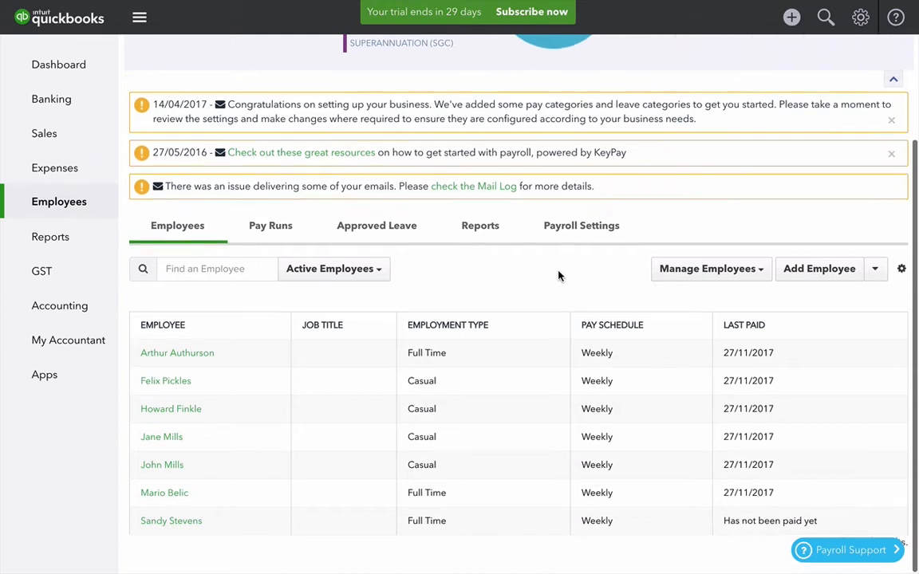
# Open timesheet creation for employees from the employee management options.
pyautogui.scroll(1, 560, 275)
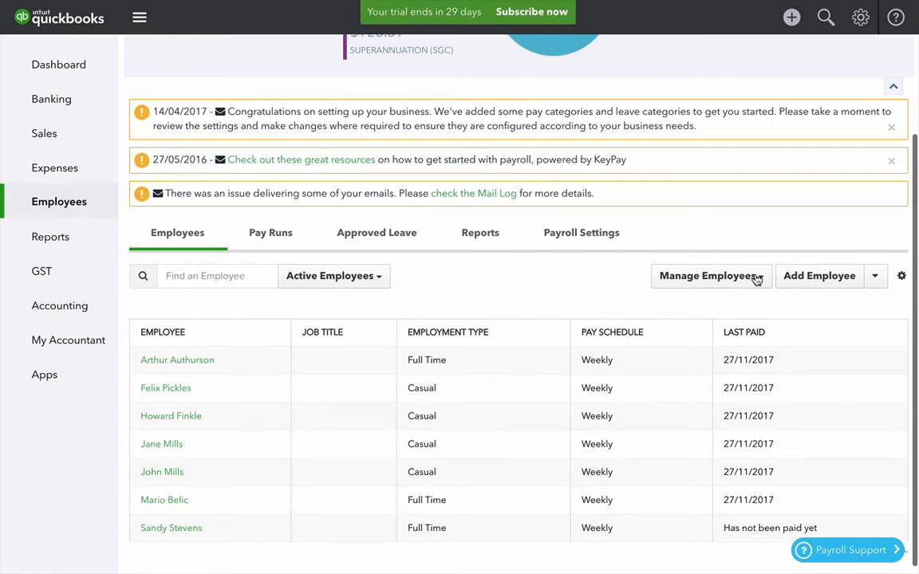
pyautogui.click(758, 276)
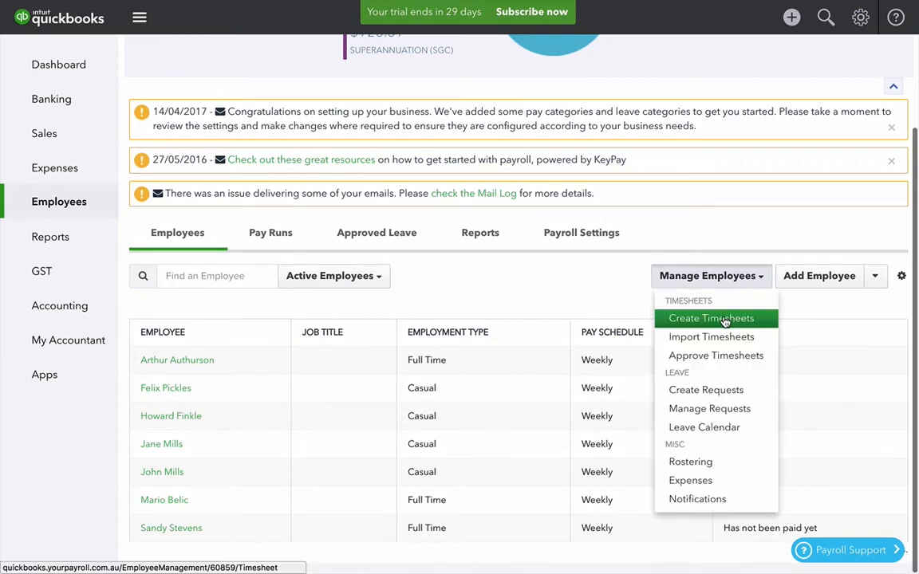
pyautogui.click(722, 319)
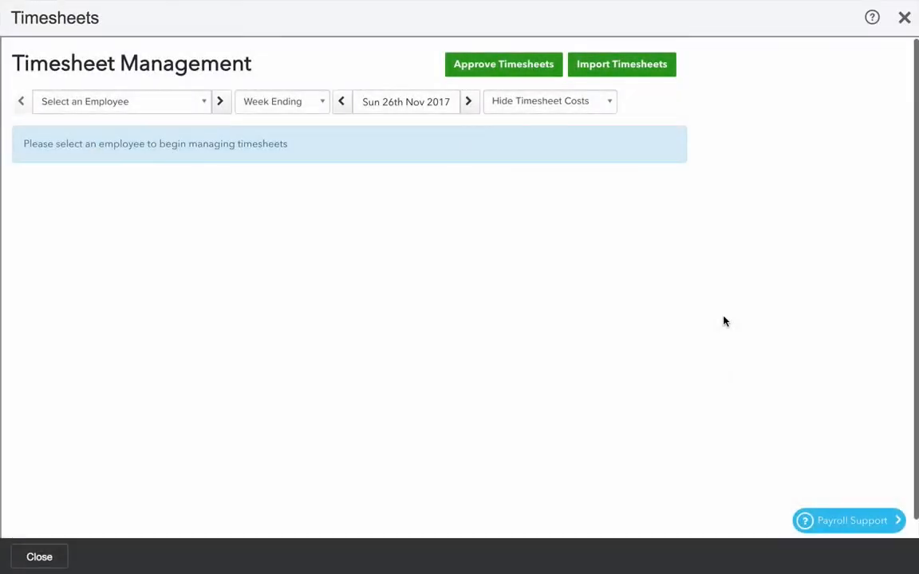
pyautogui.click(204, 104)
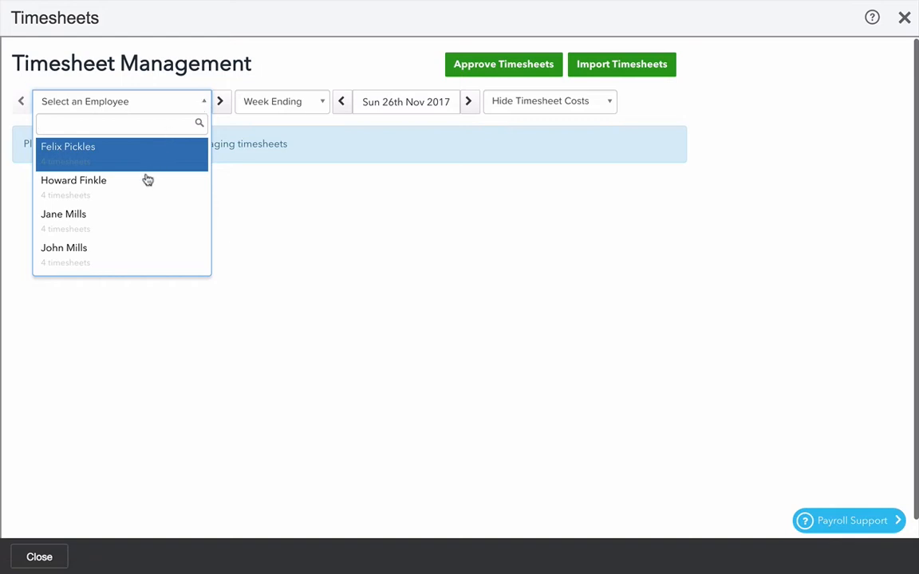
pyautogui.click(124, 221)
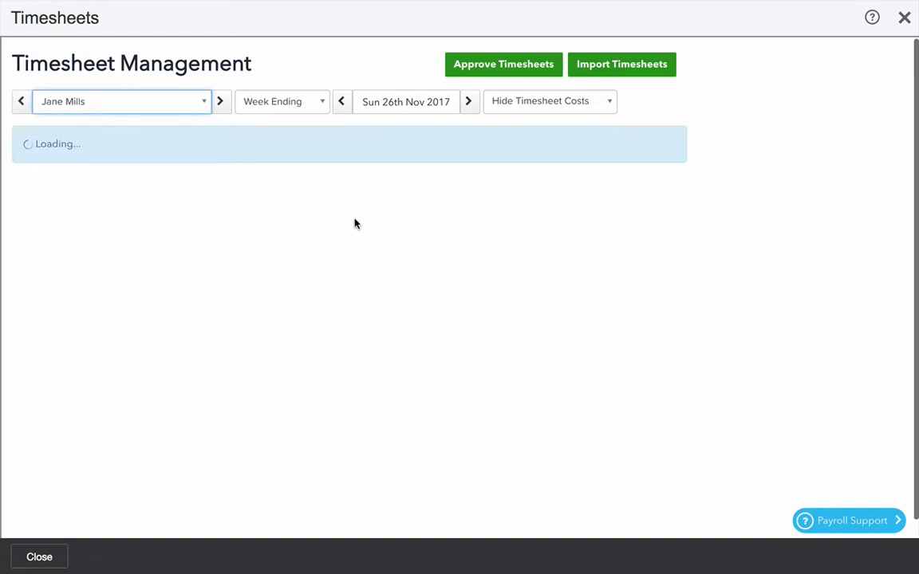
pyautogui.click(469, 104)
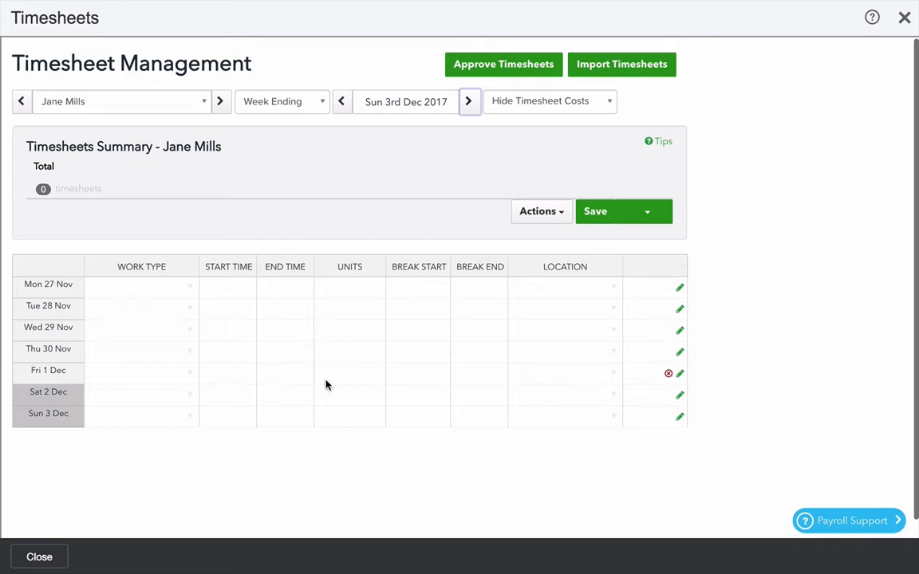
# Set the work type for Mon 27 Nov to Casual weekday hours.
pyautogui.click(134, 292)
pyautogui.click(189, 288)
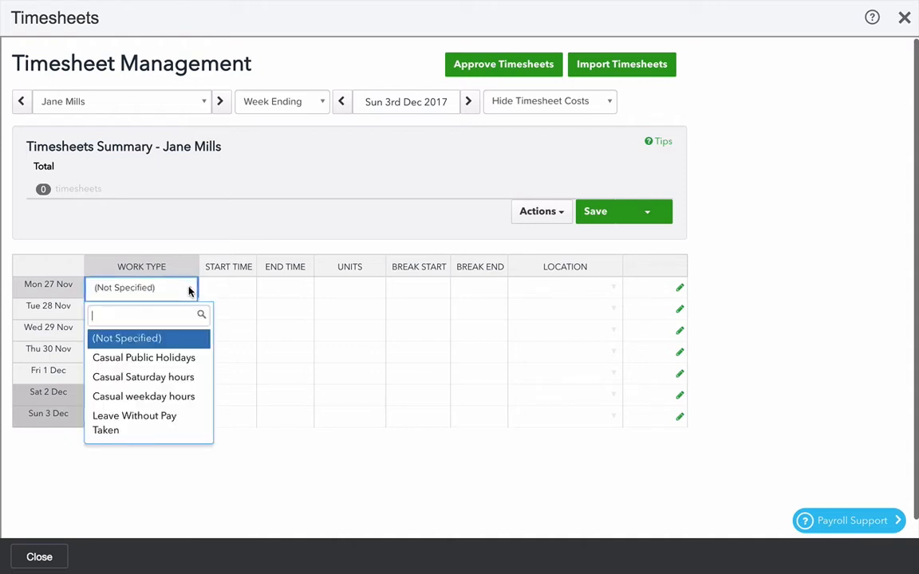
pyautogui.click(170, 399)
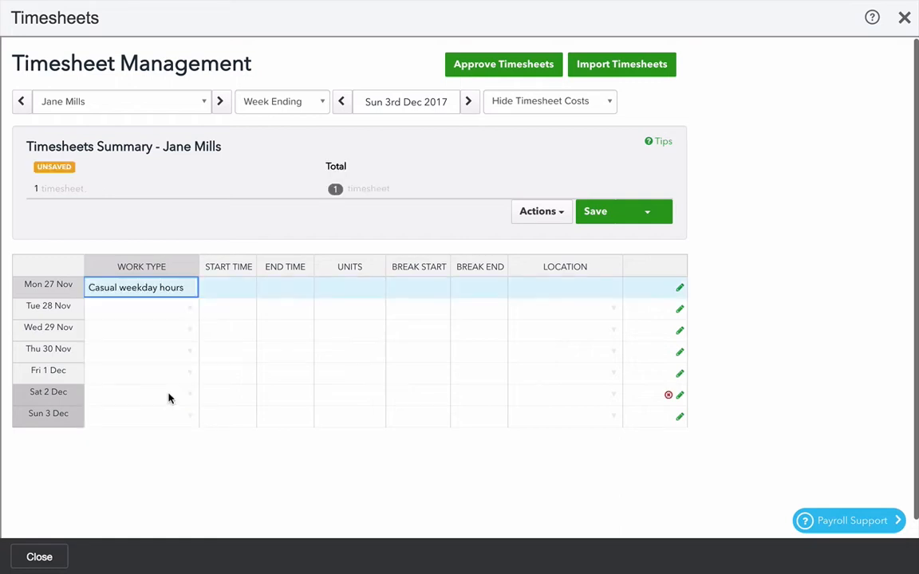
# Enter a start time of 9:00 AM and an end time of 5:30 PM for Mon 27 Nov.
pyautogui.click(218, 286)
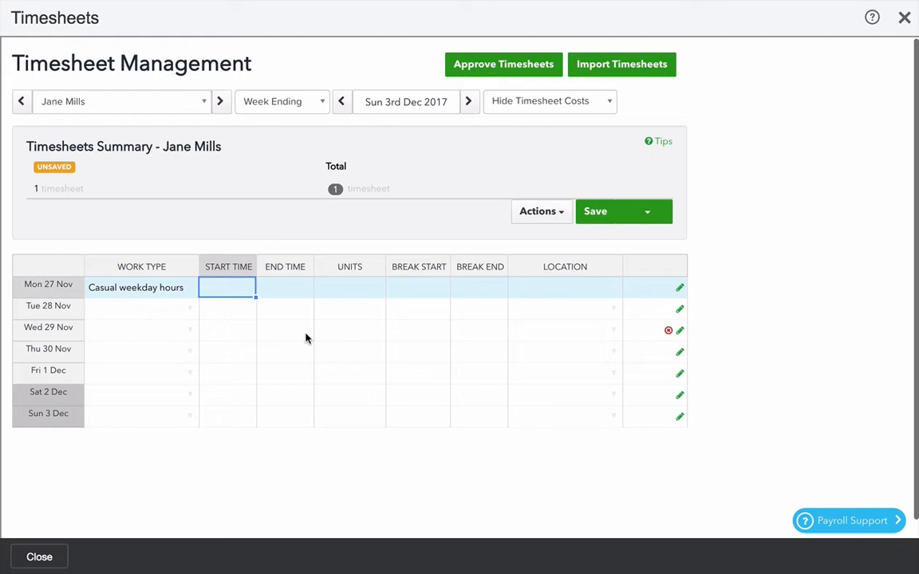
pyautogui.write('9a')
pyautogui.press('Tab')
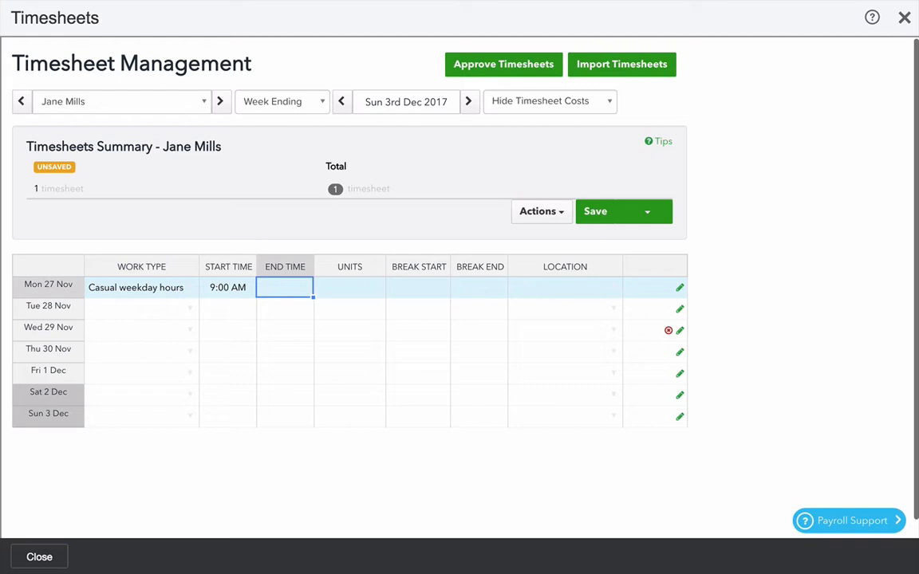
pyautogui.write('530p')
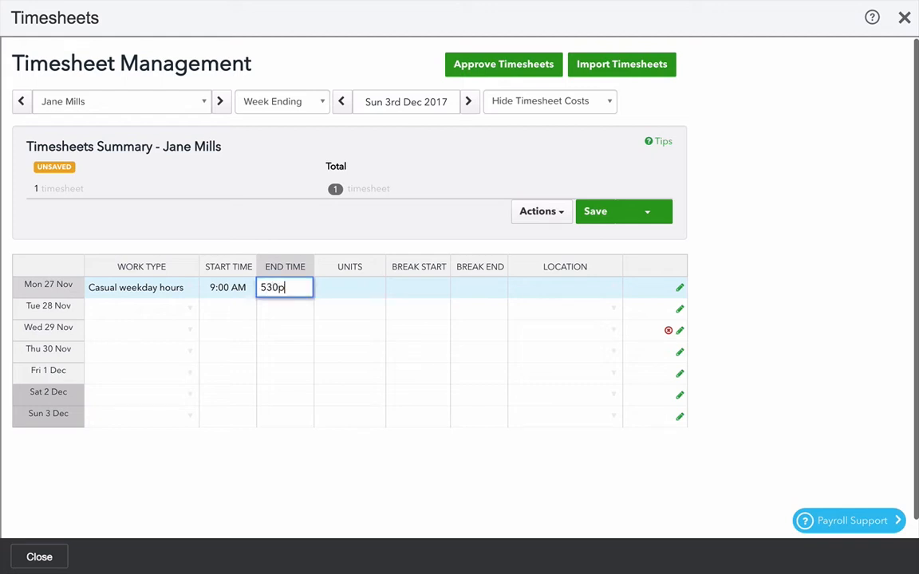
pyautogui.press('Tab')
pyautogui.press('Tab')
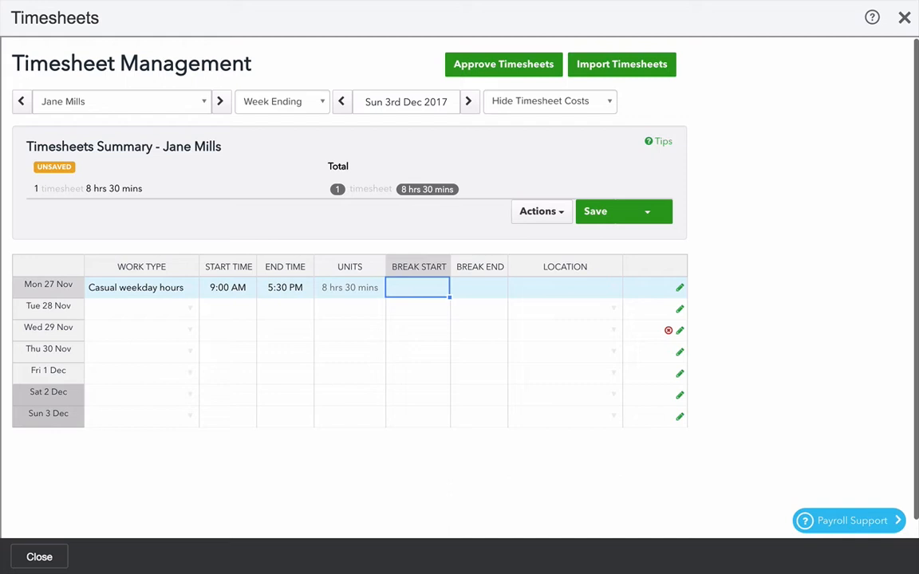
# Enter Monday's break from 12:00 PM to 12:30 PM and set location to The Friday Arvo Cocktail Bar / Bar 1.
pyautogui.write('12')
pyautogui.press('Tab')
pyautogui.write('1230')
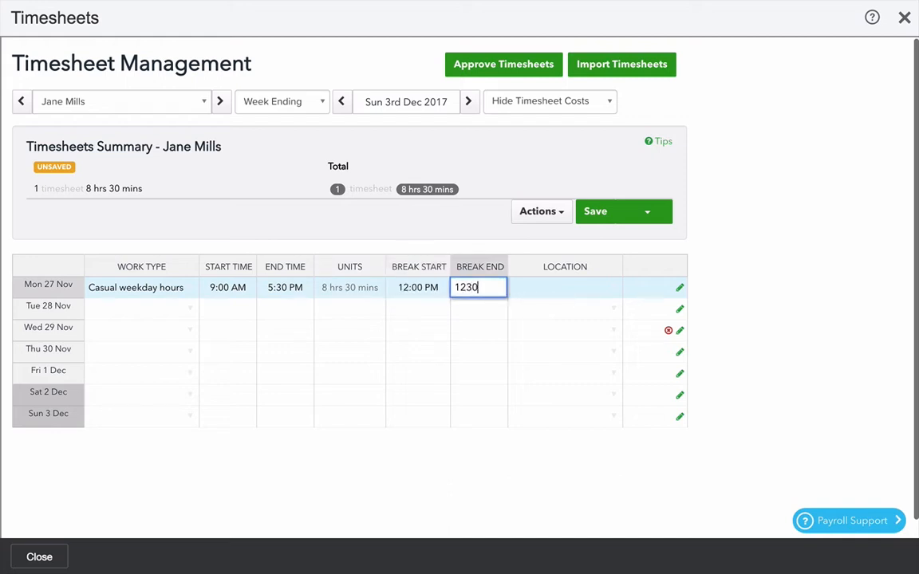
pyautogui.press('Tab')
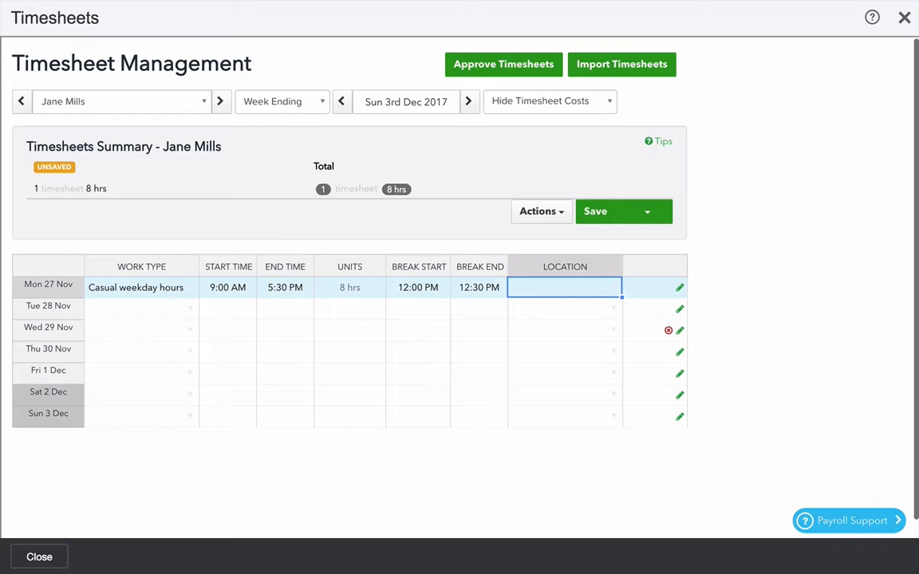
pyautogui.click(615, 289)
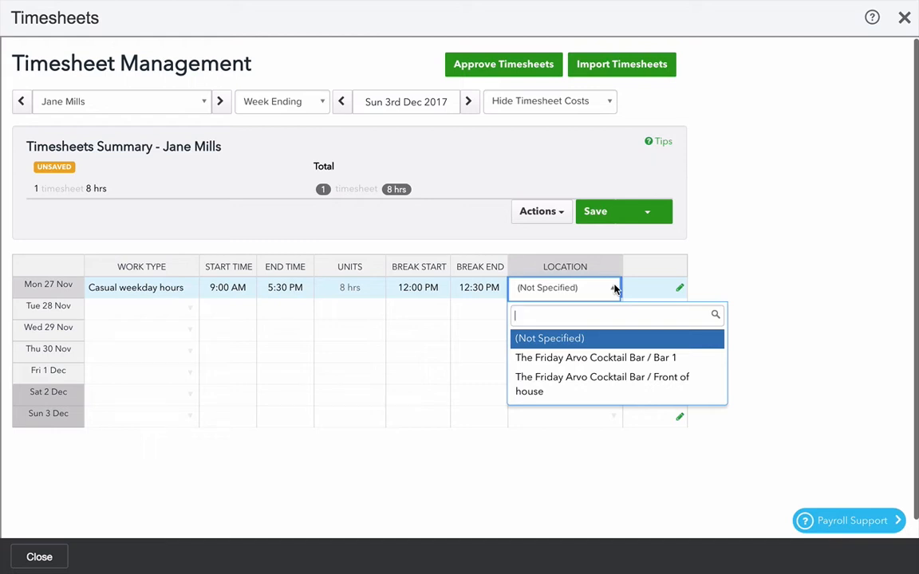
pyautogui.click(621, 359)
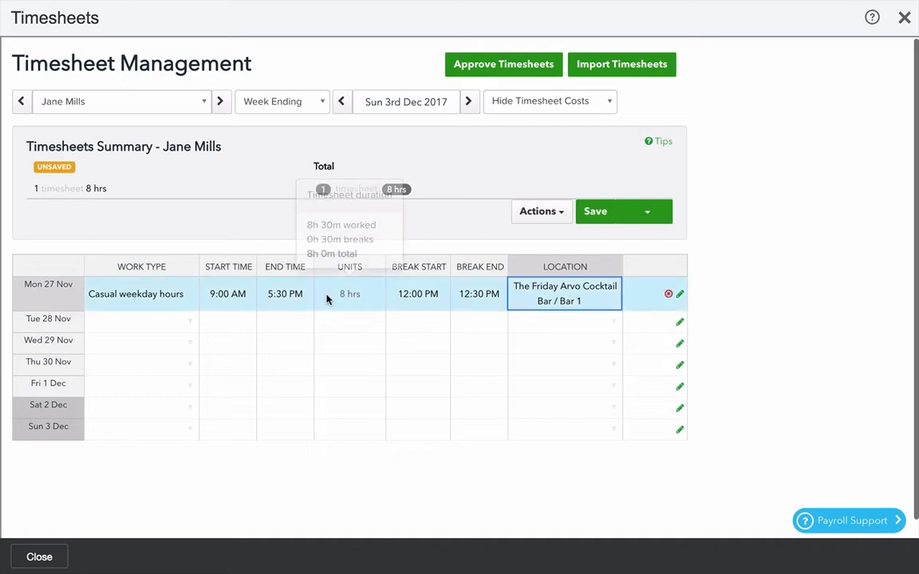
# Select Monday's whole timesheet row and fill it down to Tue 28 Nov and Wed 29 Nov.
pyautogui.click(138, 294)
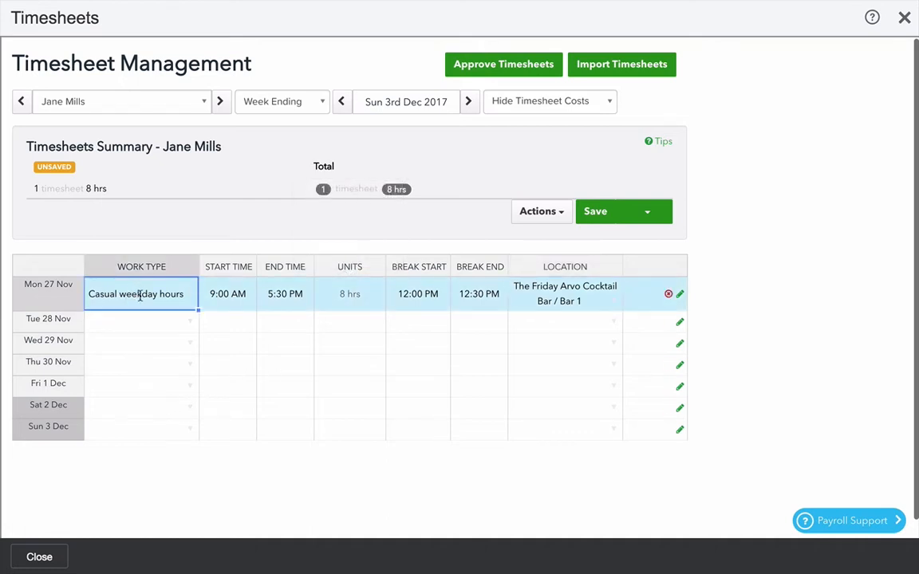
pyautogui.hotkey('shift', 'Right')
pyautogui.hotkey('shift', 'Right')
pyautogui.hotkey('shift', 'Right')
pyautogui.hotkey('shift', 'Right')
pyautogui.hotkey('shift', 'Right')
pyautogui.hotkey('shift', 'Right')
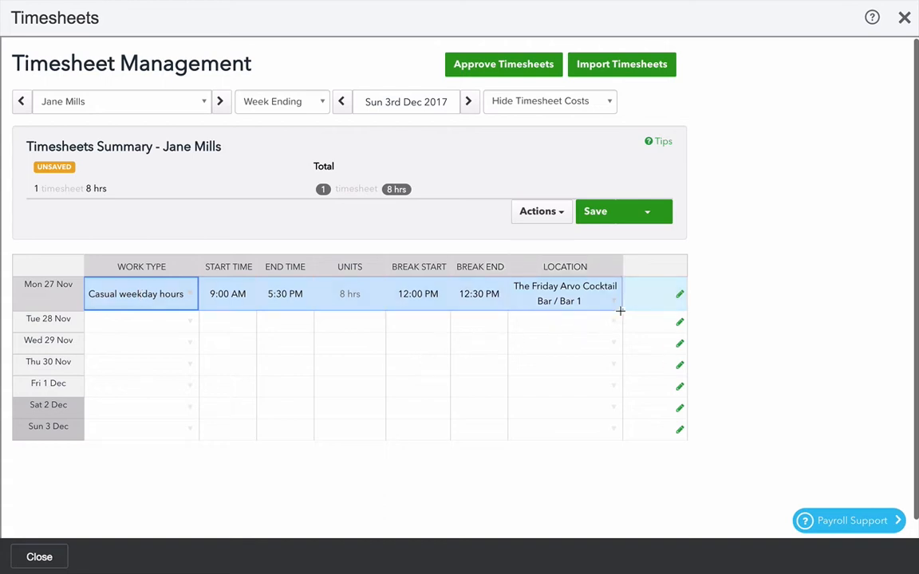
pyautogui.moveTo(620, 311); pyautogui.dragTo(617, 338)
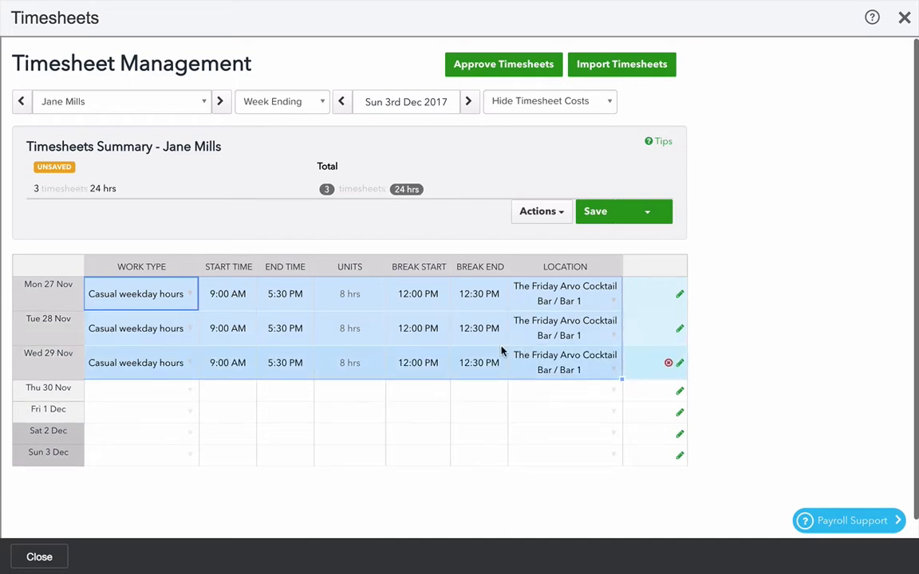
# Set Tuesday's end time to 5:00 PM and Wednesday's start time to 8:30 AM.
pyautogui.click(276, 327)
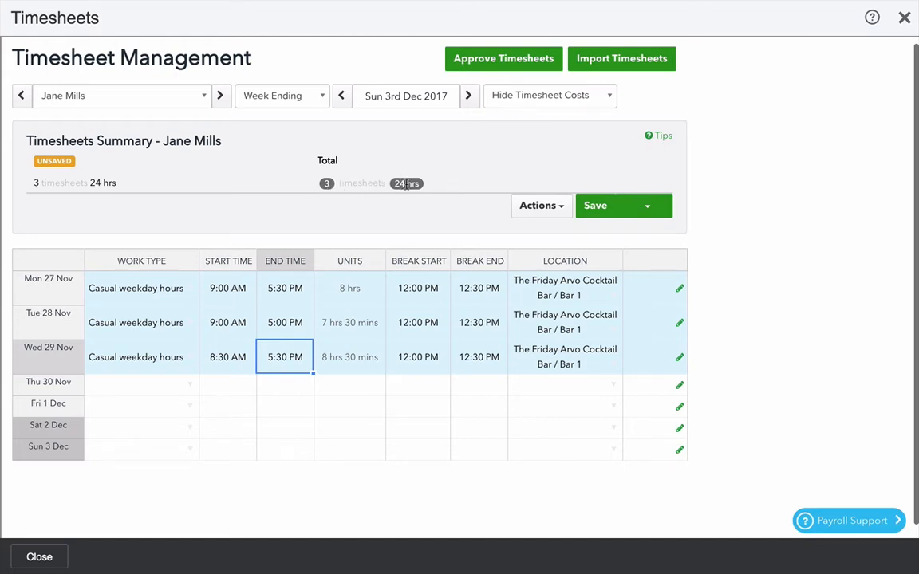
# Copy Wednesday's timesheet row and paste it into Sat 2 Dec.
pyautogui.click(158, 356)
pyautogui.hotkey('shift', 'Right')
pyautogui.hotkey('shift', 'Right')
pyautogui.hotkey('shift', 'Right')
pyautogui.hotkey('shift', 'Right')
pyautogui.hotkey('shift', 'Right')
pyautogui.hotkey('shift', 'Right')
pyautogui.press('super+c')
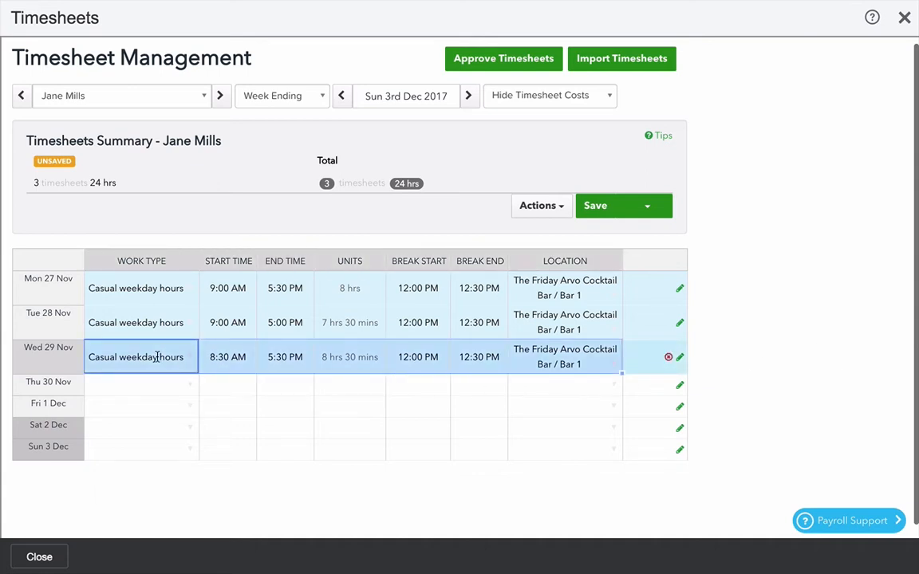
pyautogui.click(114, 428)
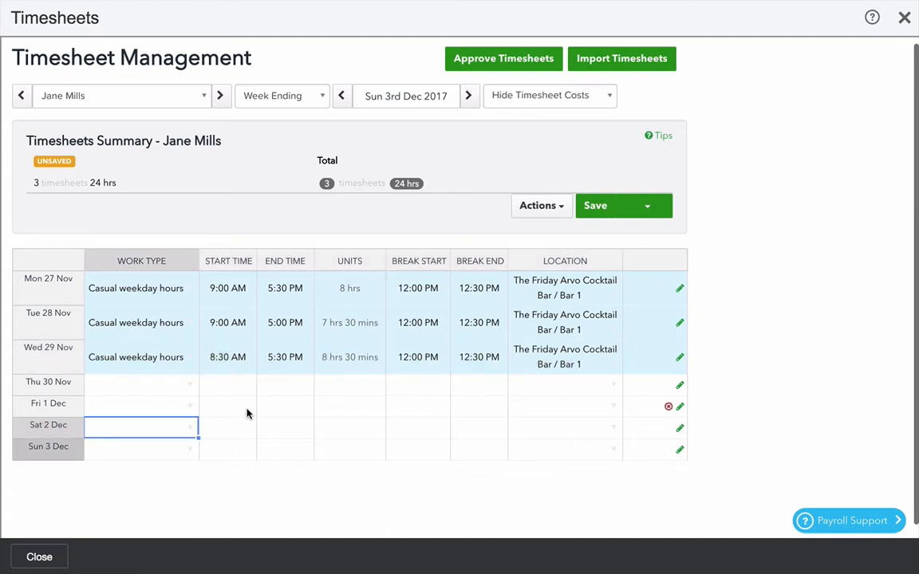
pyautogui.press('super+v')
# Change Saturday's work type to Casual Saturday hours with hours 8:00 AM to 2:00 PM and no break.
pyautogui.click(190, 435)
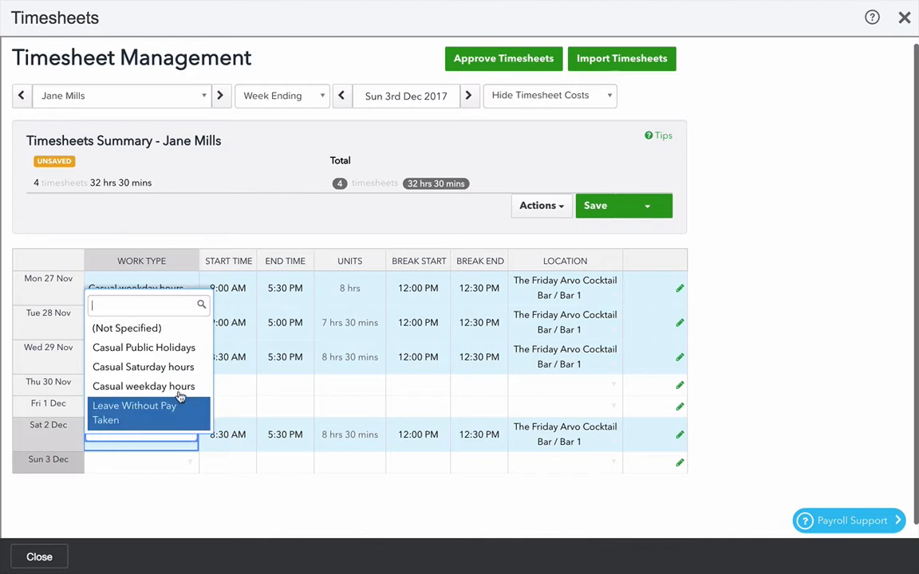
pyautogui.click(177, 369)
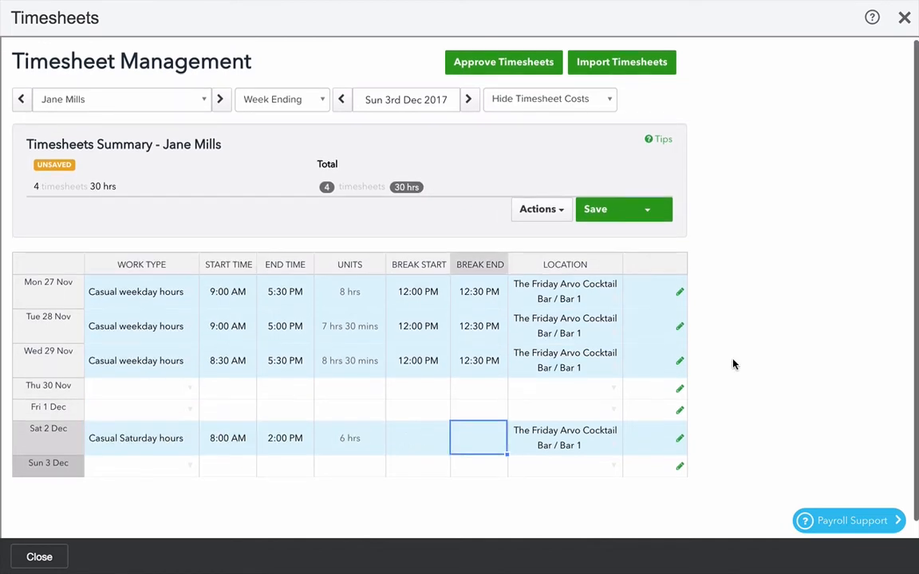
# Save the week's timesheets.
pyautogui.scroll(-1, 734, 365)
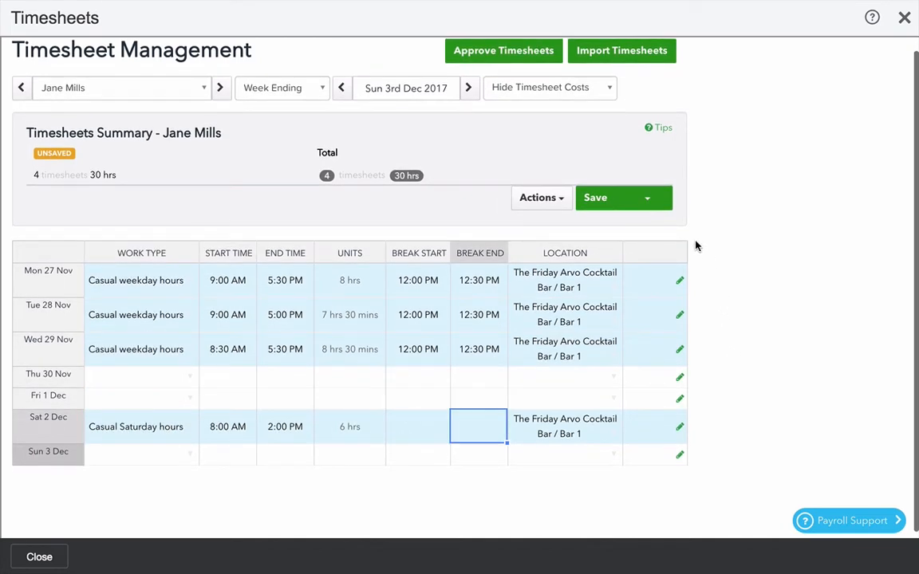
pyautogui.click(648, 201)
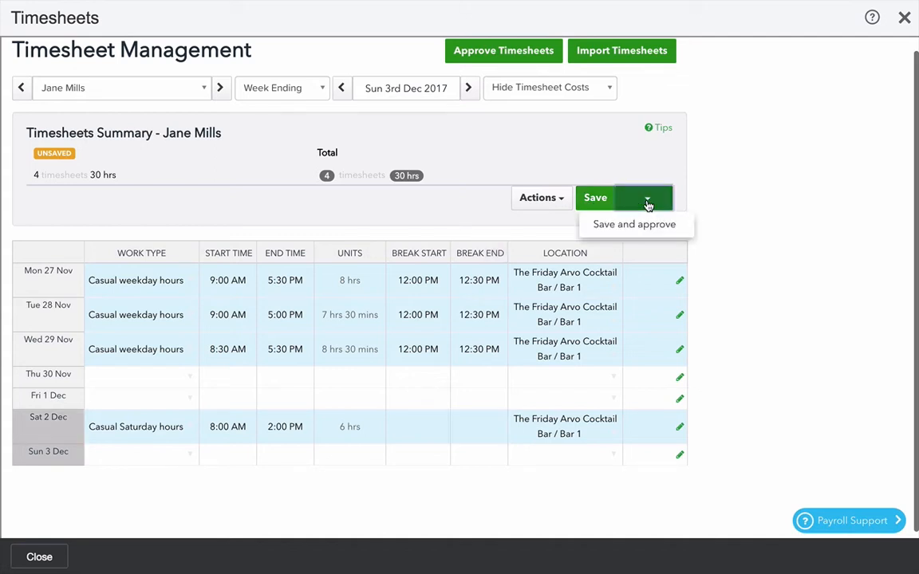
pyautogui.click(596, 198)
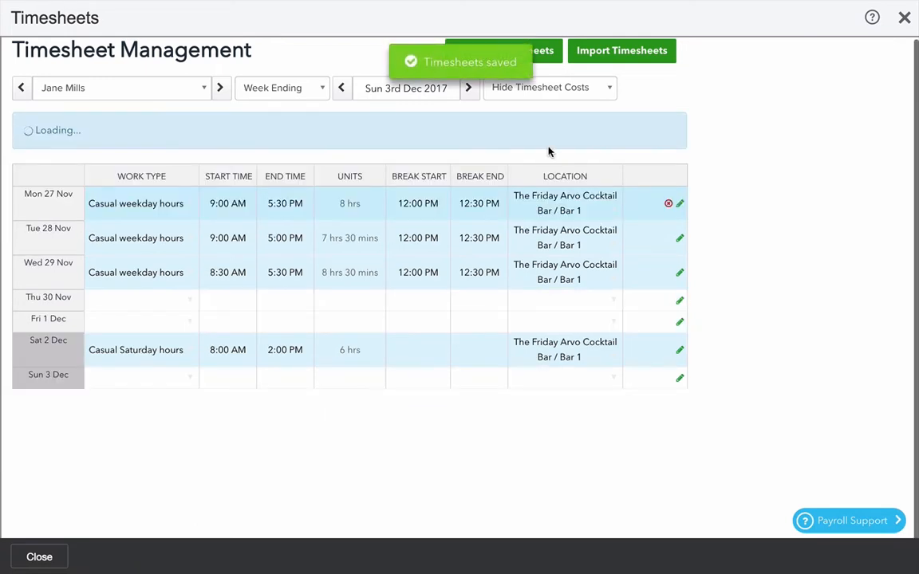
# Move to the week ending Sun 10th Dec 2017 and copy timesheets from last week.
pyautogui.click(470, 107)
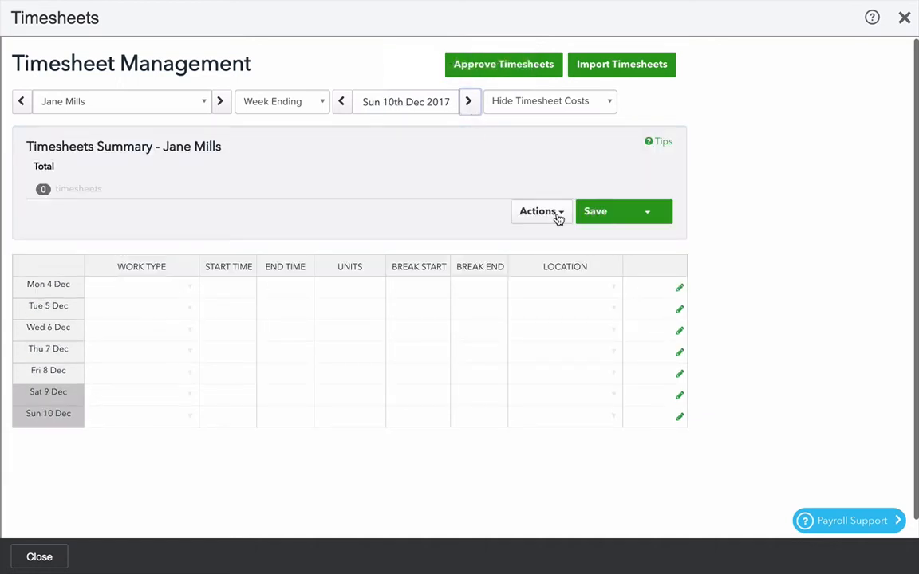
pyautogui.click(560, 219)
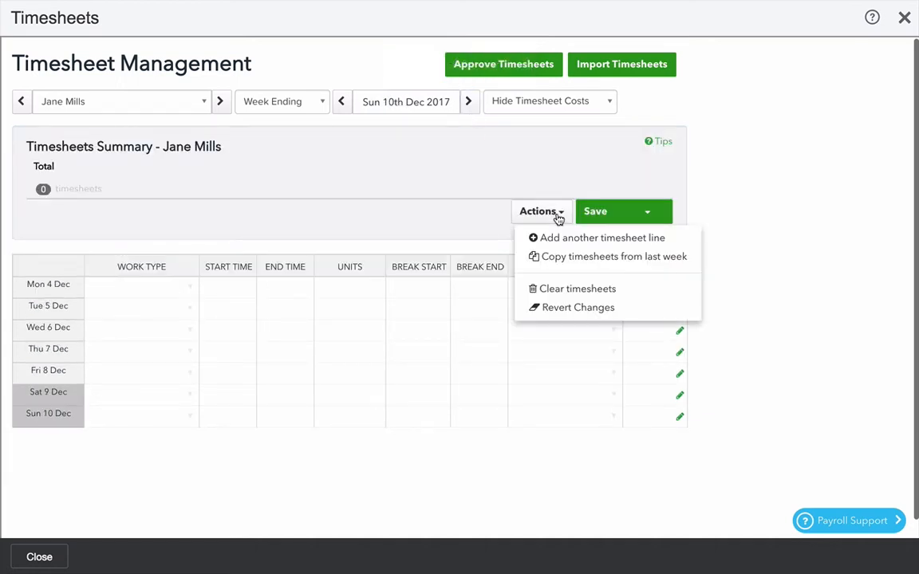
pyautogui.click(566, 257)
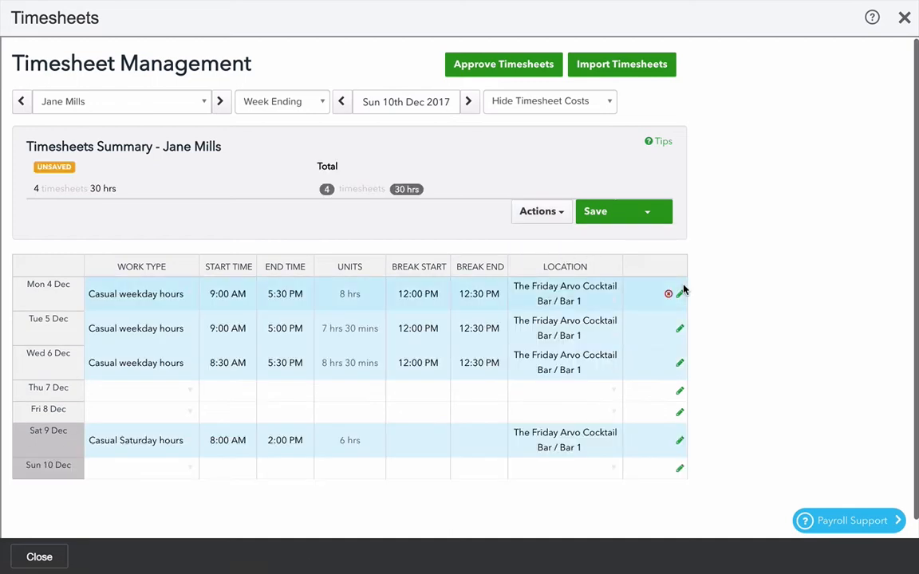
# Add another timesheet line for Sat 9 Dec in the week ending Sun 10th Dec 2017.
pyautogui.scroll(-1, 750, 386)
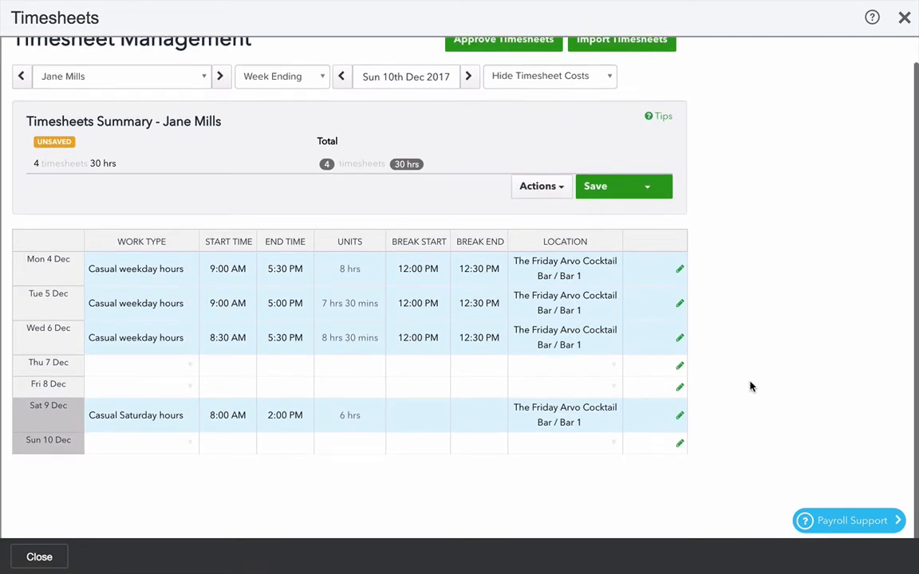
pyautogui.scroll(1, 749, 385)
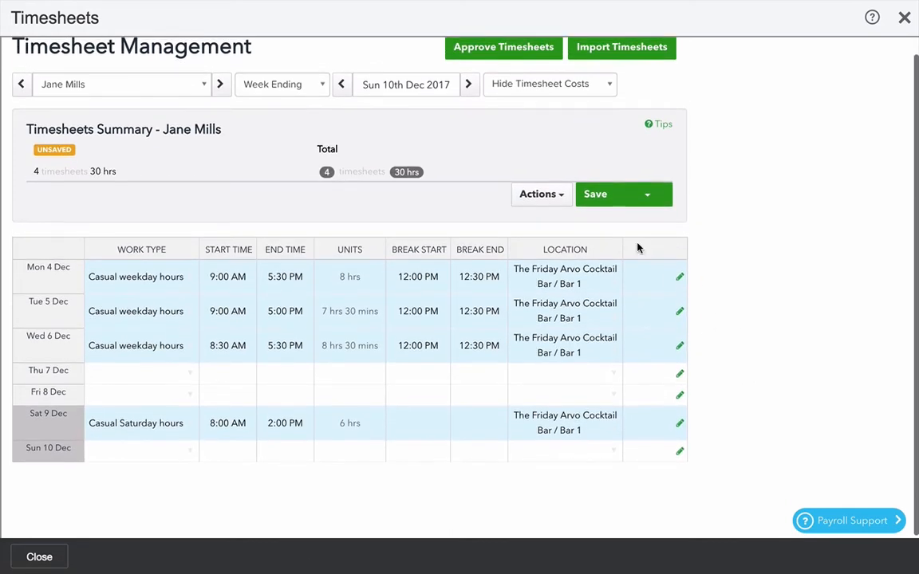
pyautogui.click(563, 197)
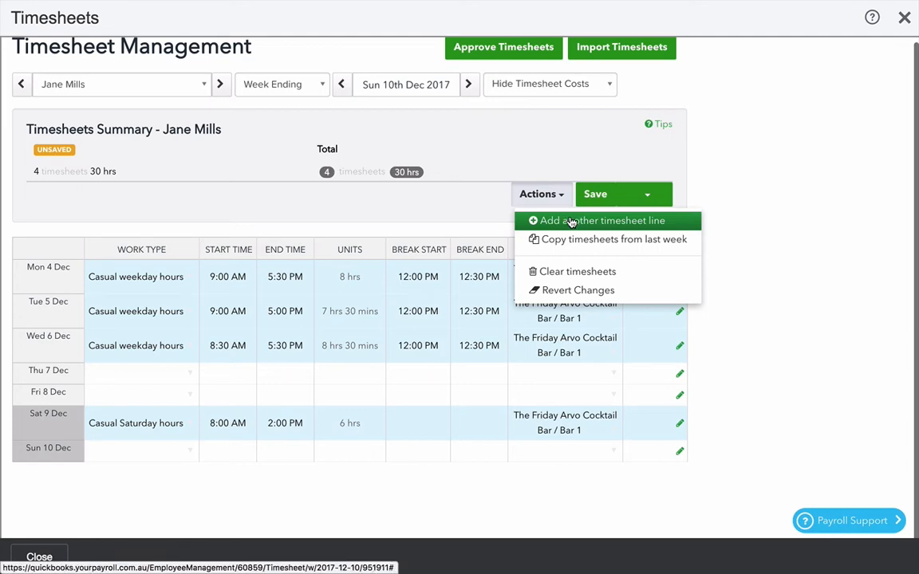
pyautogui.click(571, 221)
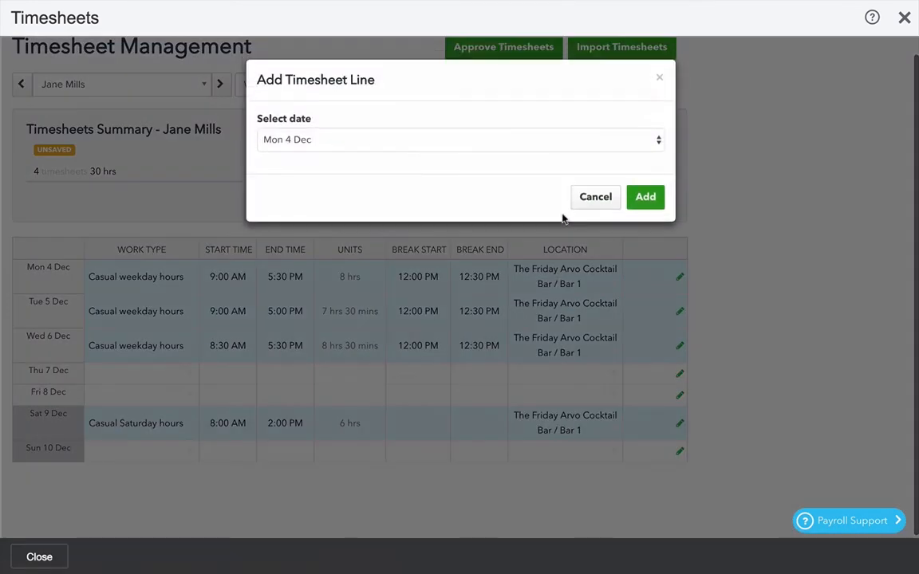
pyautogui.click(381, 147)
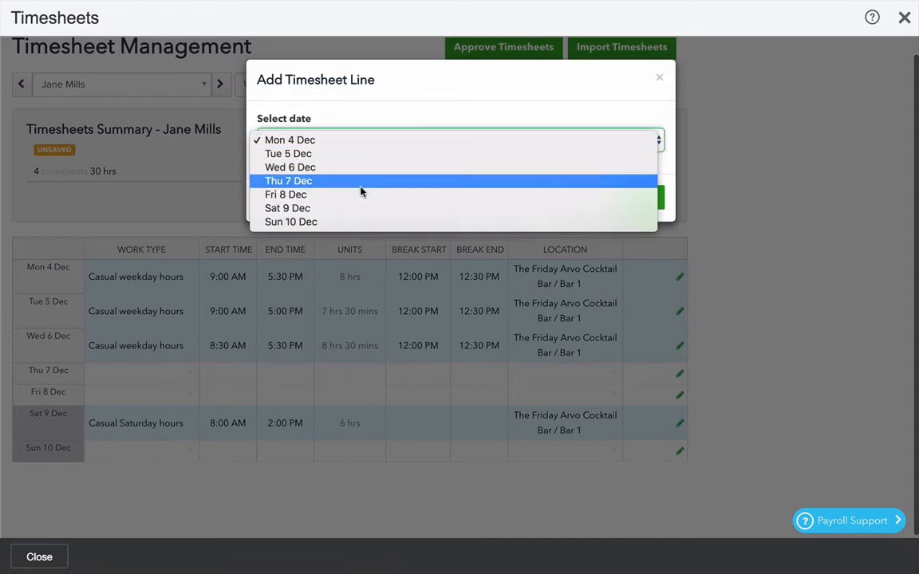
pyautogui.click(356, 211)
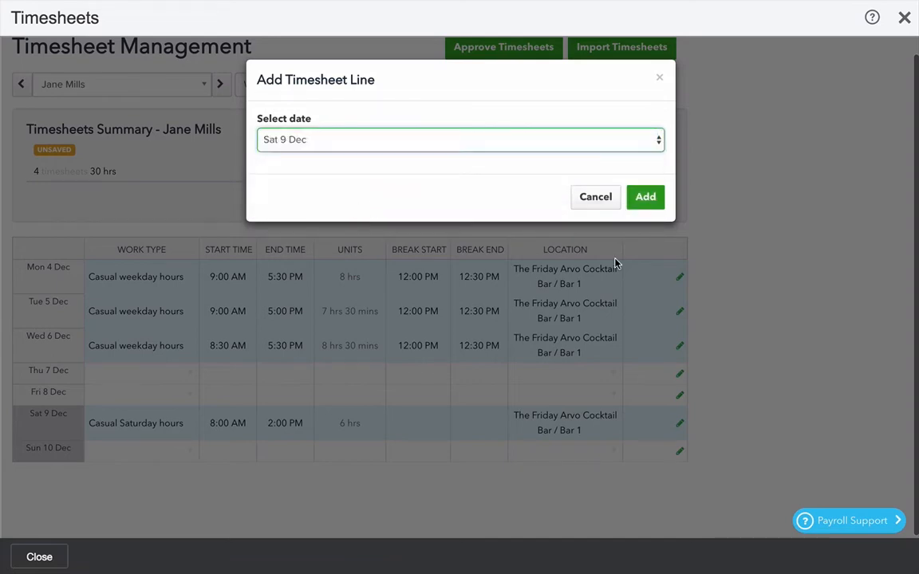
pyautogui.click(652, 208)
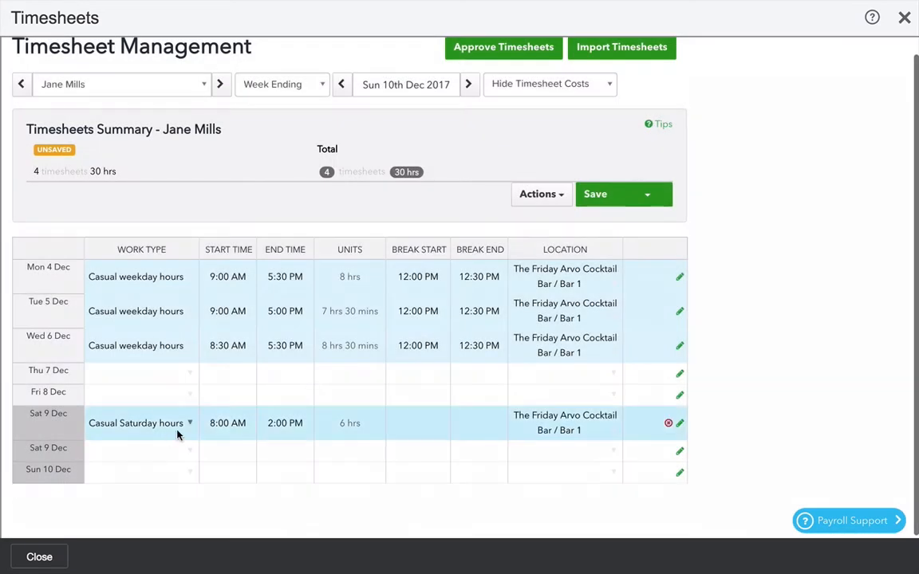
# Fill the new Sat 9 Dec line as Casual Saturday hours, 2:00 PM to 4:00 PM at Front of house, and save.
pyautogui.click(143, 448)
pyautogui.click(237, 451)
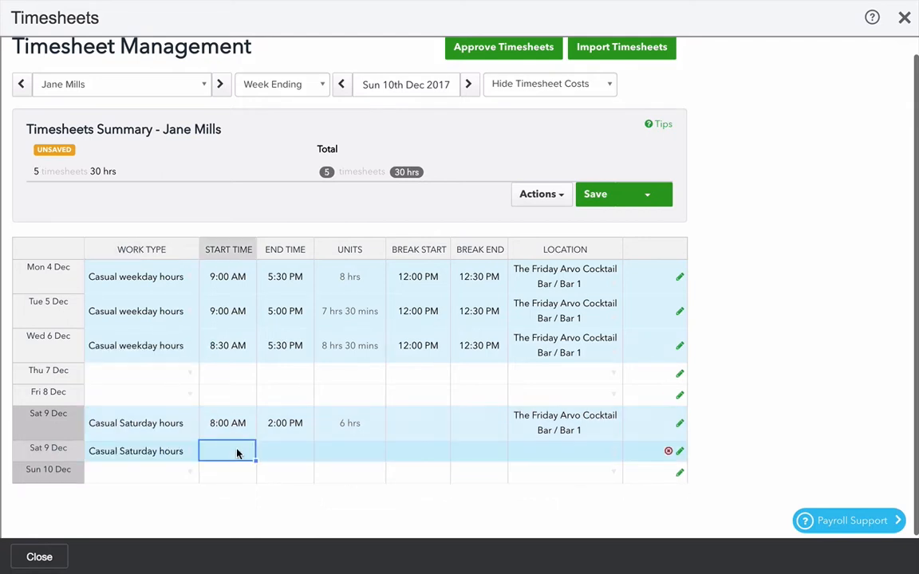
pyautogui.write('2')
pyautogui.press('Tab')
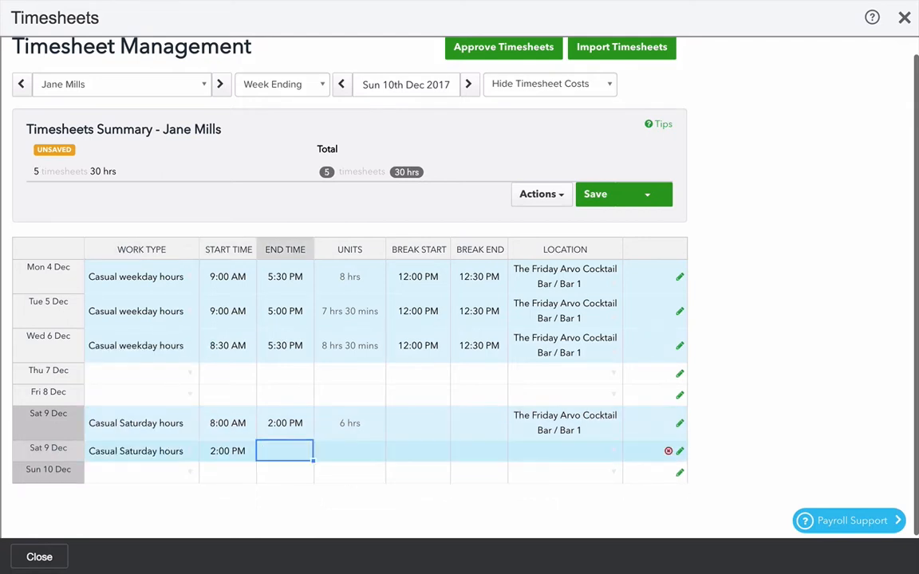
pyautogui.write('4p')
pyautogui.press('Tab')
pyautogui.press('Tab')
pyautogui.press('Tab')
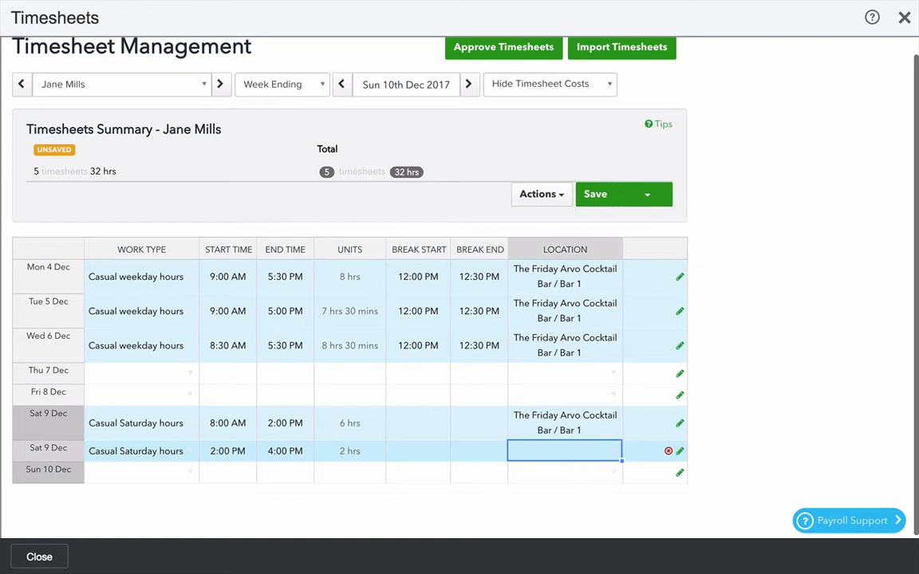
pyautogui.write('front')
pyautogui.press('Return')
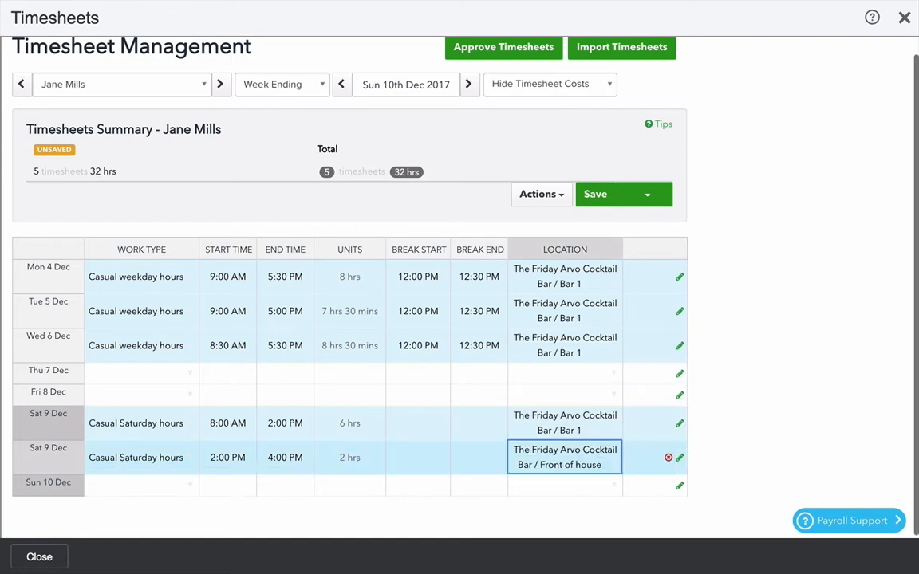
pyautogui.click(597, 194)
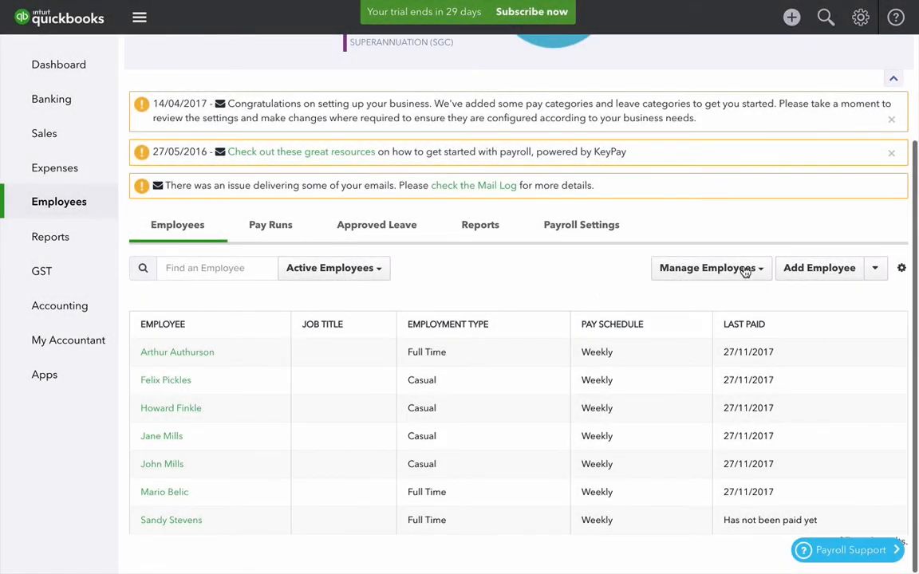
# Open the Approve Timesheets page from employee management.
pyautogui.click(745, 270)
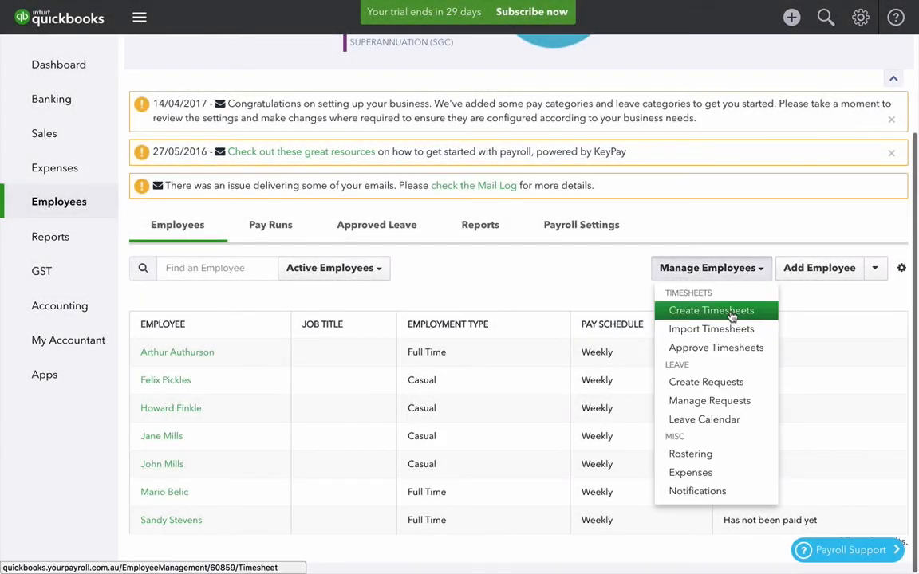
pyautogui.click(722, 351)
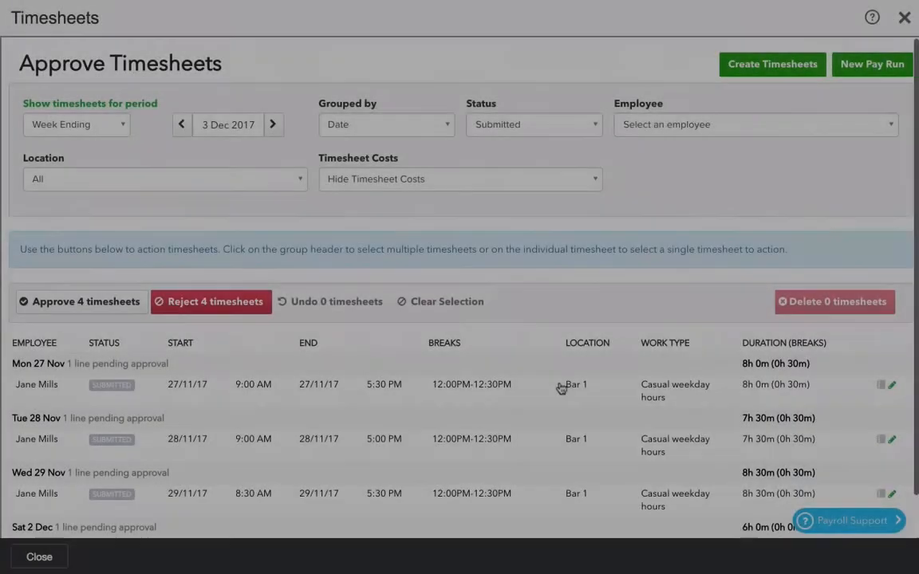
pyautogui.scroll(-2, 559, 391)
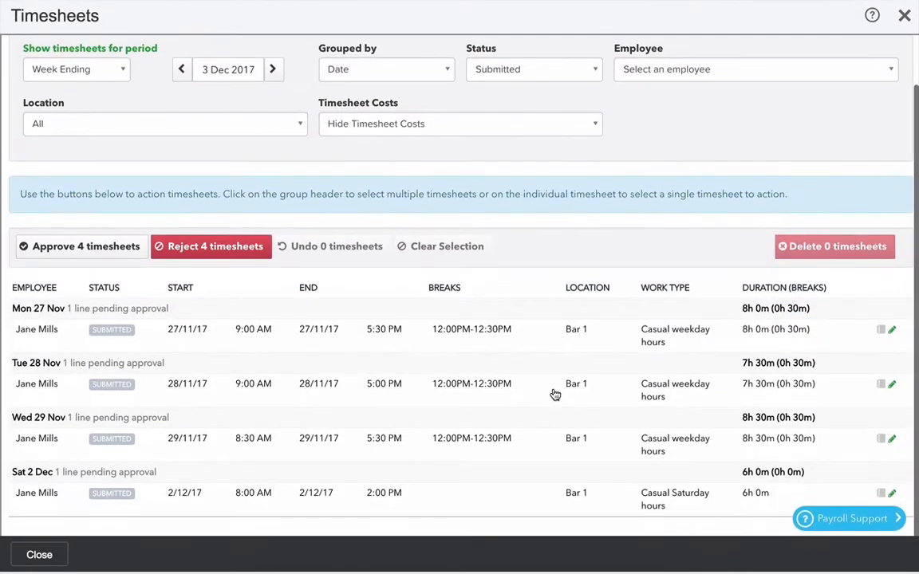
# Explore the grouping options and the status and location filters for the week's timesheets.
pyautogui.click(415, 73)
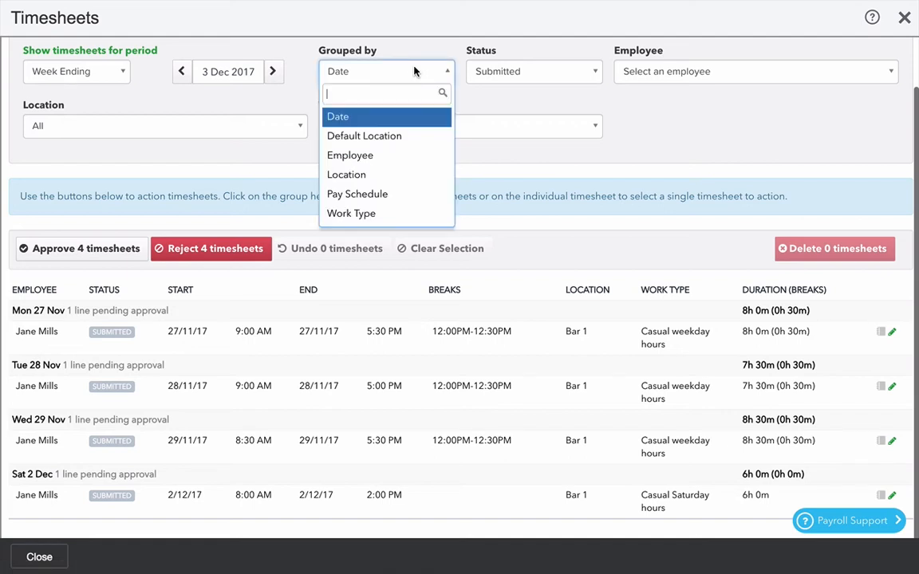
pyautogui.click(369, 158)
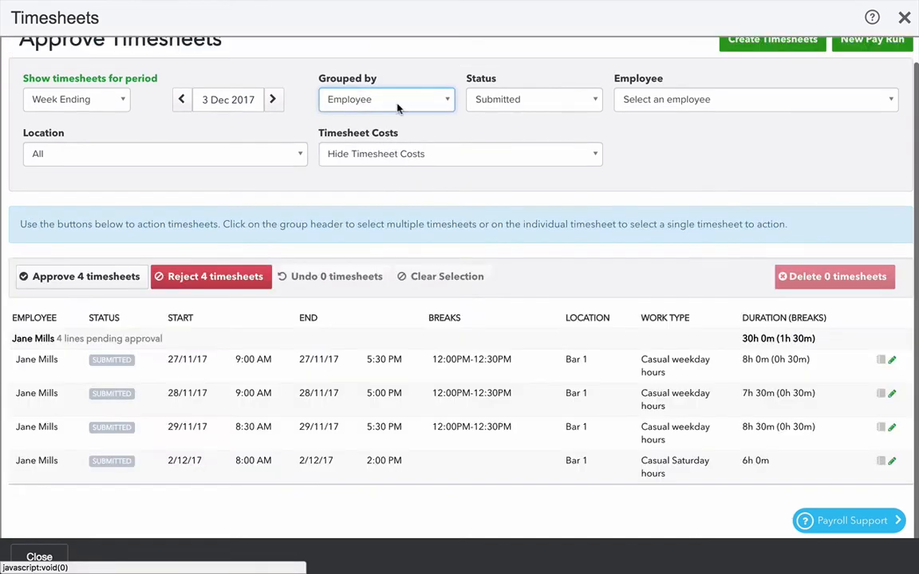
pyautogui.click(403, 98)
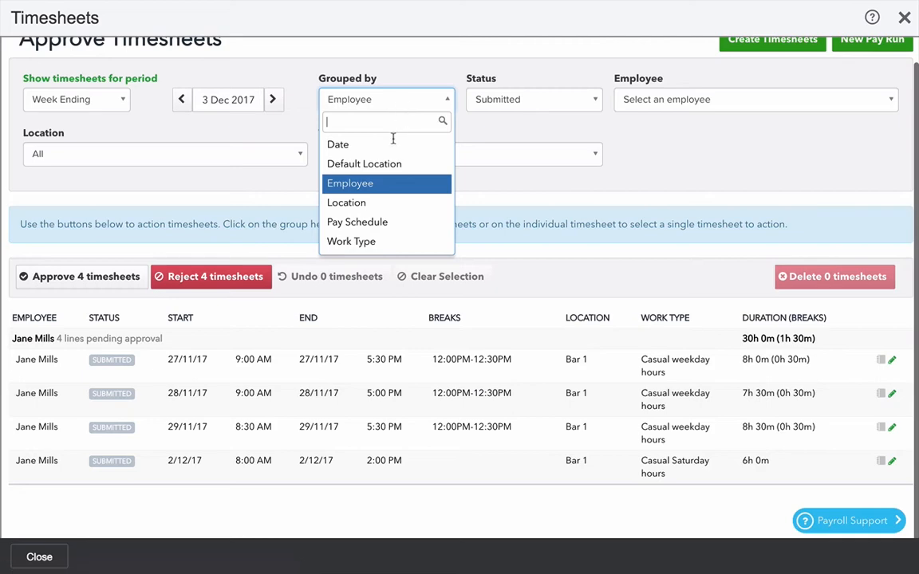
pyautogui.click(381, 203)
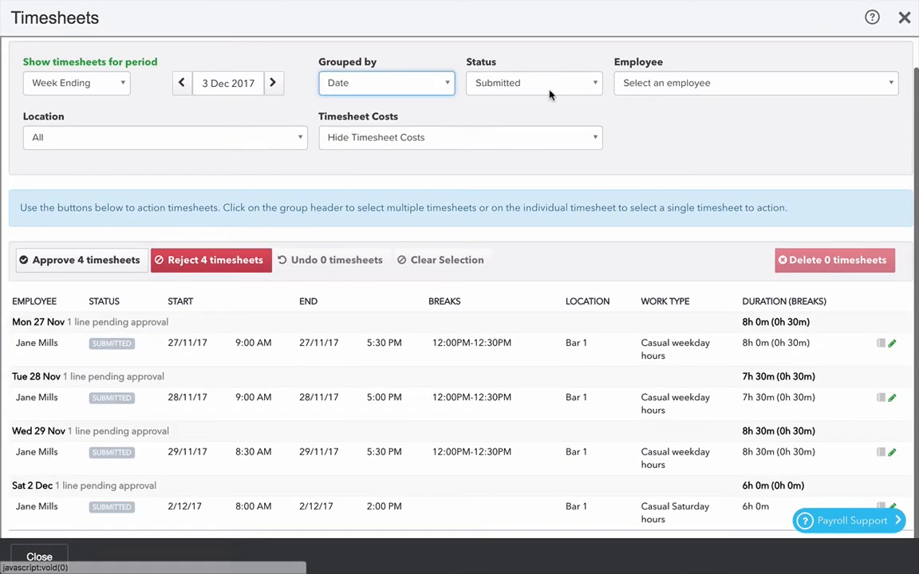
pyautogui.click(552, 88)
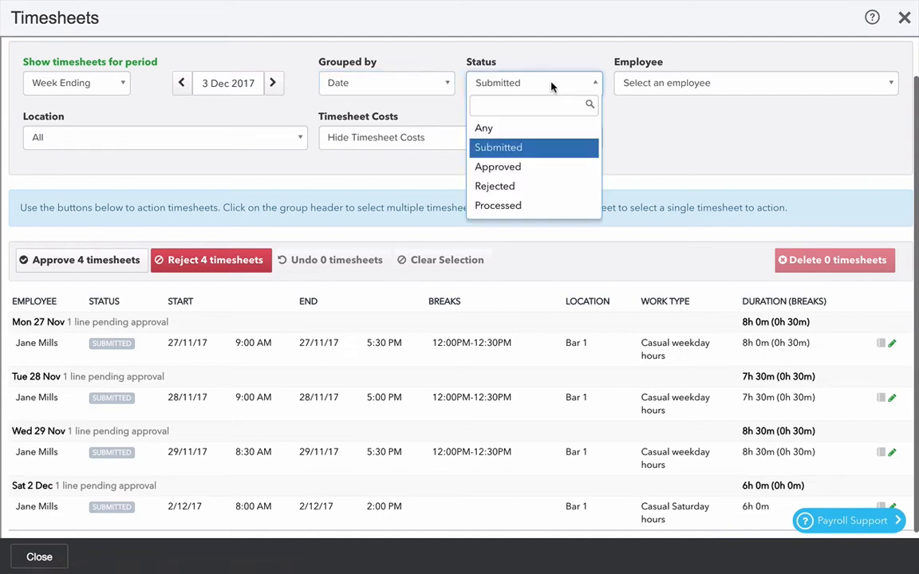
pyautogui.click(702, 158)
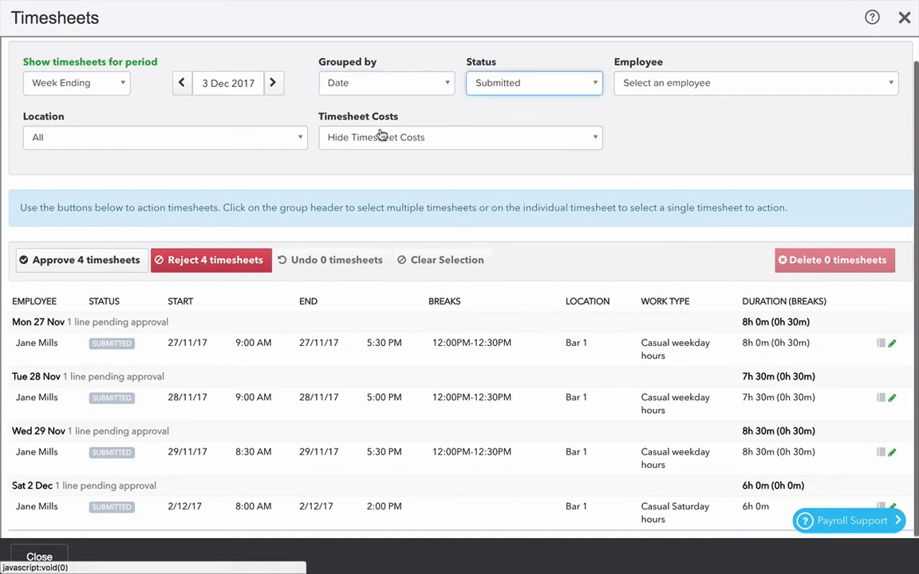
pyautogui.click(202, 141)
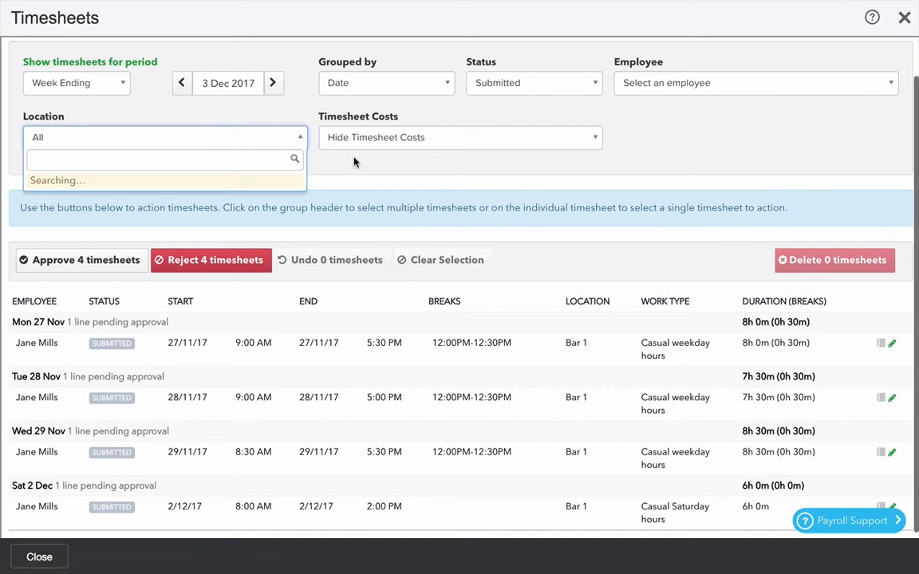
pyautogui.click(668, 150)
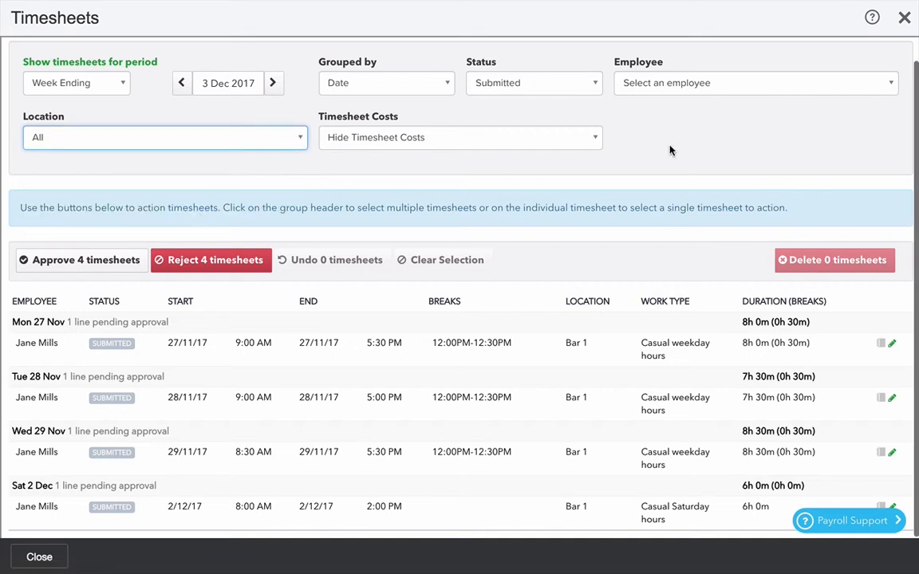
# Show timesheet costs and open the Mon 27 Nov timesheet's details without changing them.
pyautogui.click(500, 144)
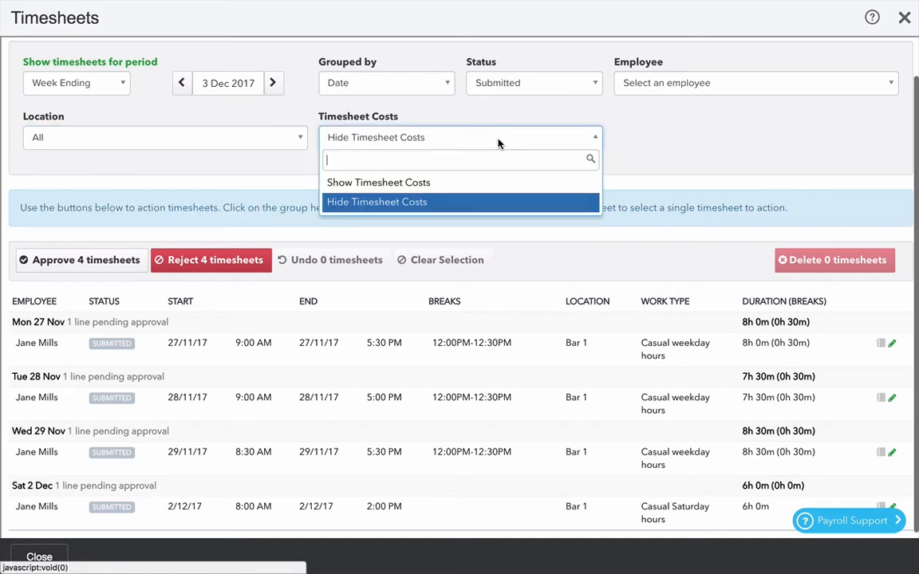
pyautogui.click(414, 183)
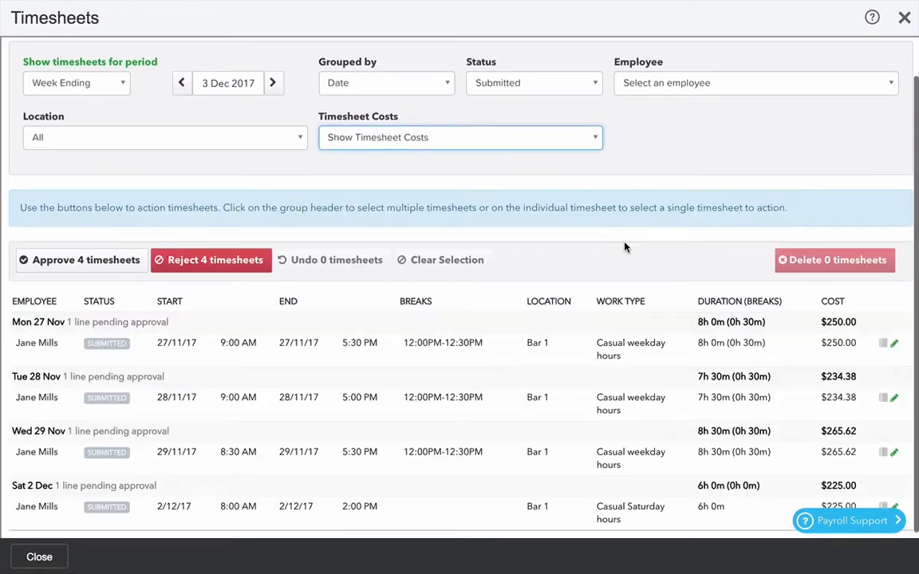
pyautogui.scroll(-1, 676, 353)
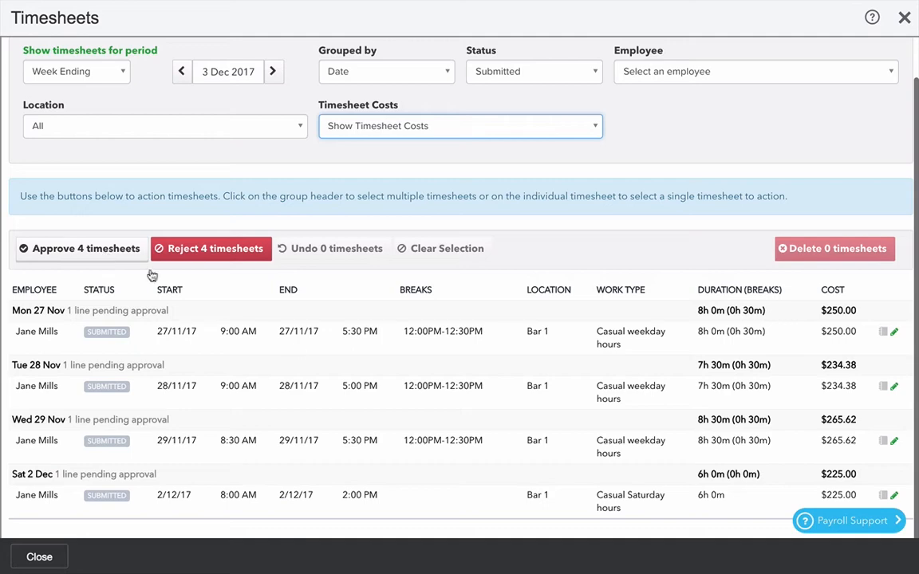
pyautogui.click(895, 333)
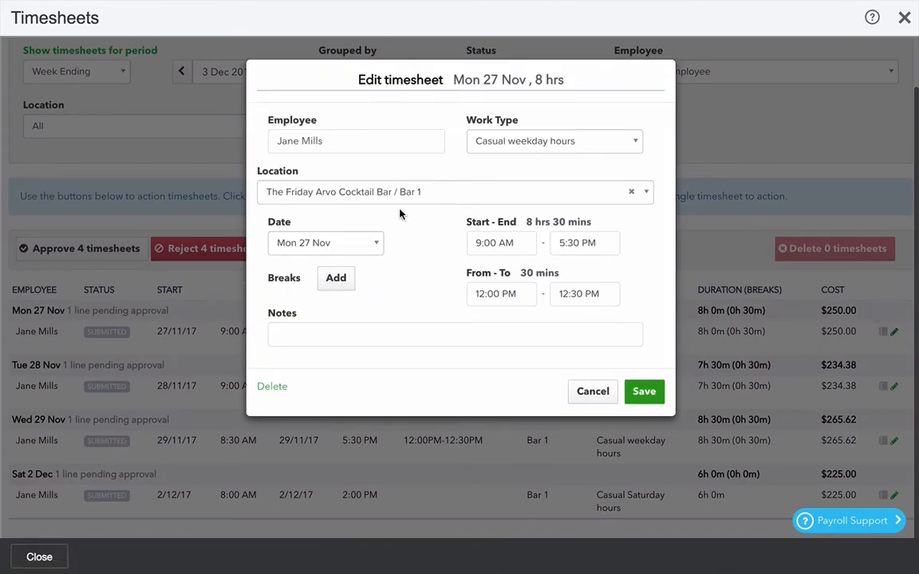
pyautogui.click(594, 392)
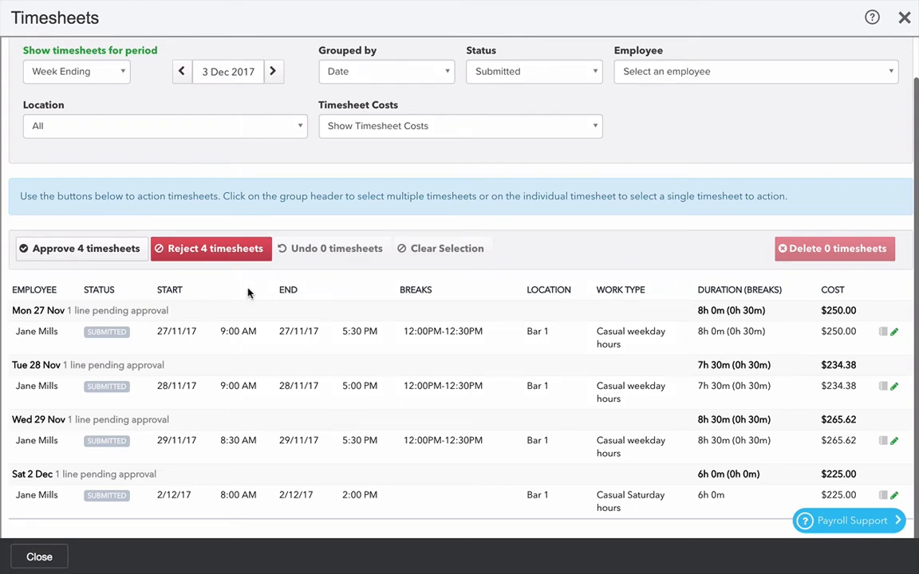
# Select the Mon 27 Nov, Tue 28 Nov and Sat 2 Dec timesheets and approve them.
pyautogui.click(40, 310)
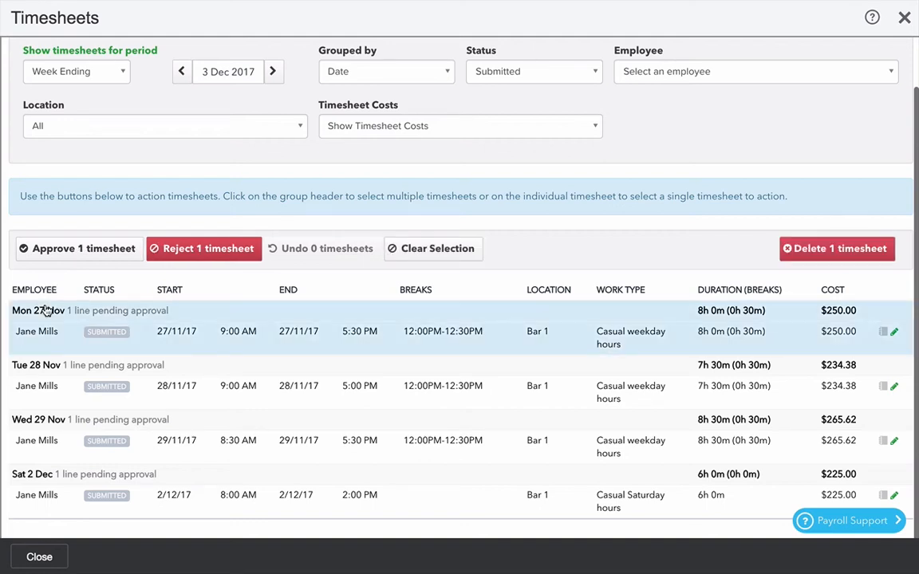
pyautogui.click(38, 365)
pyautogui.click(29, 477)
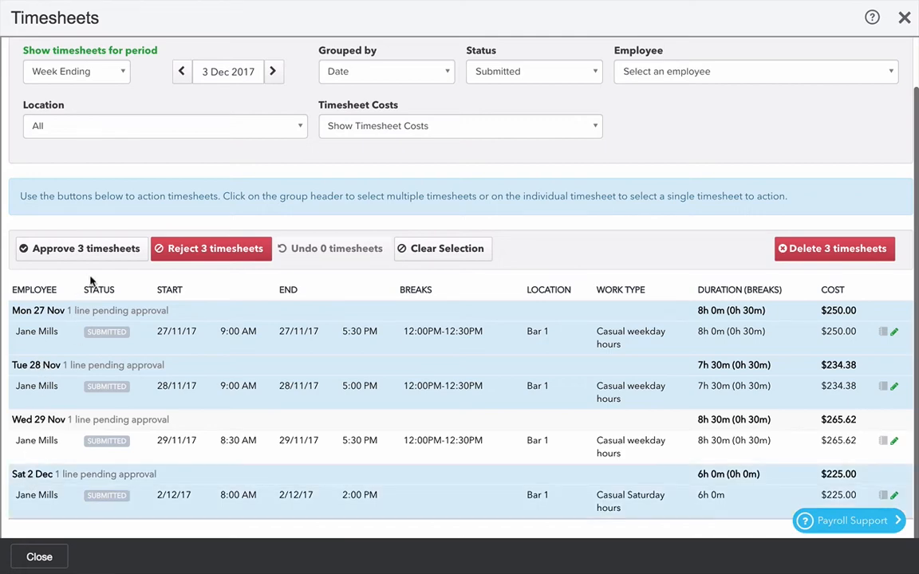
pyautogui.click(90, 246)
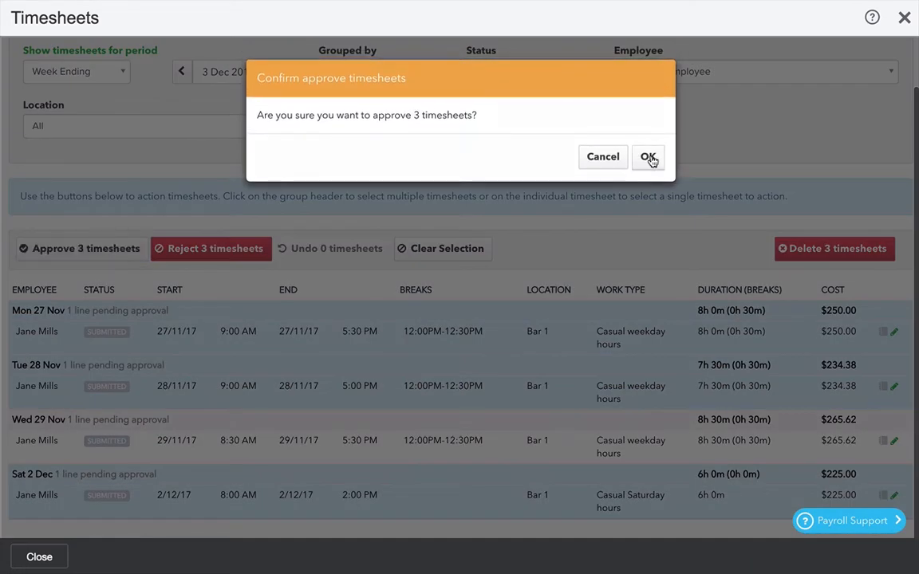
pyautogui.click(649, 157)
# Select the Wed 29 Nov timesheet and reject it.
pyautogui.click(80, 439)
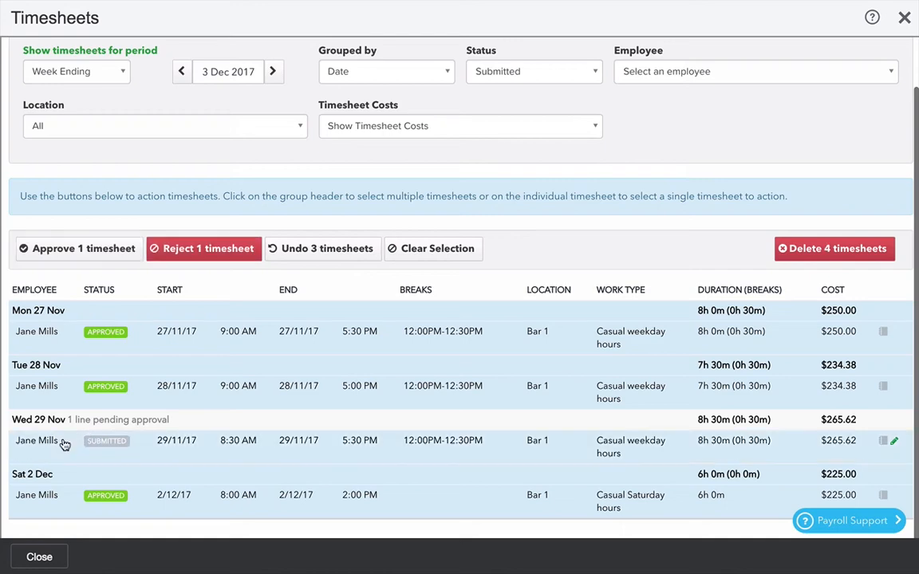
pyautogui.click(212, 248)
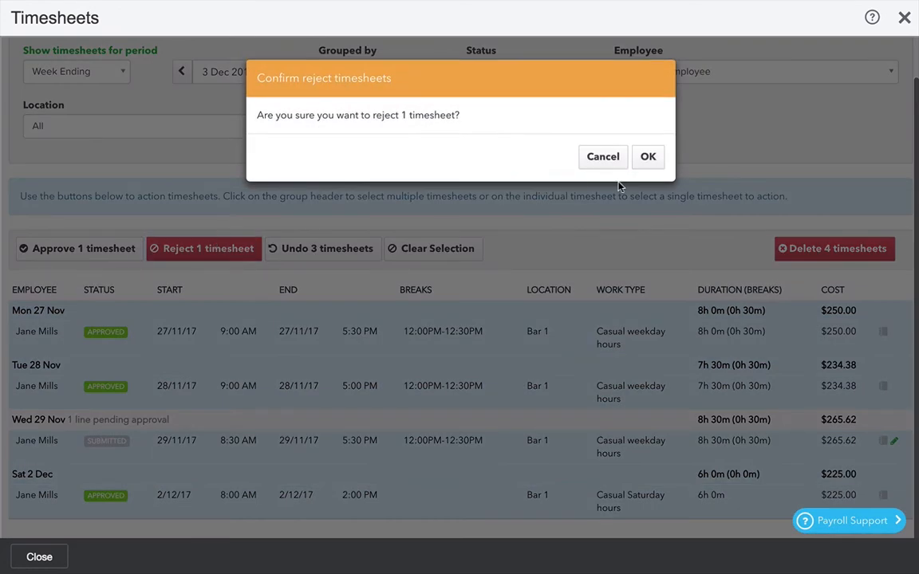
pyautogui.click(646, 153)
pyautogui.scroll(1, 615, 205)
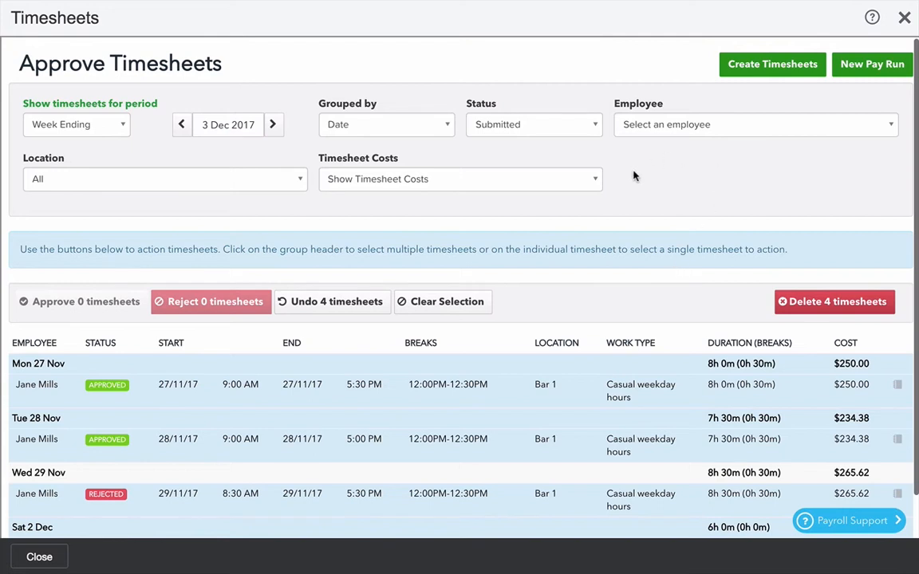
pyautogui.scroll(-1, 537, 469)
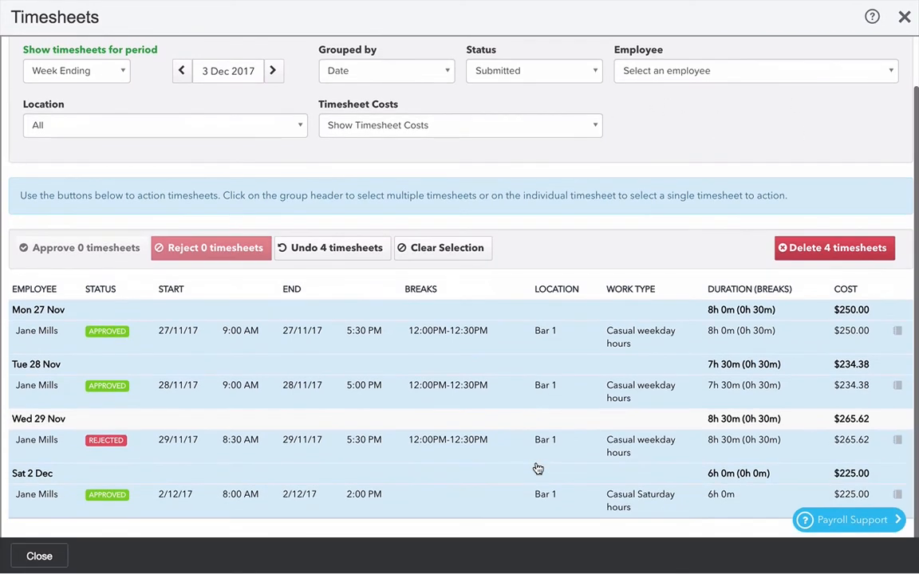
pyautogui.scroll(1, 612, 345)
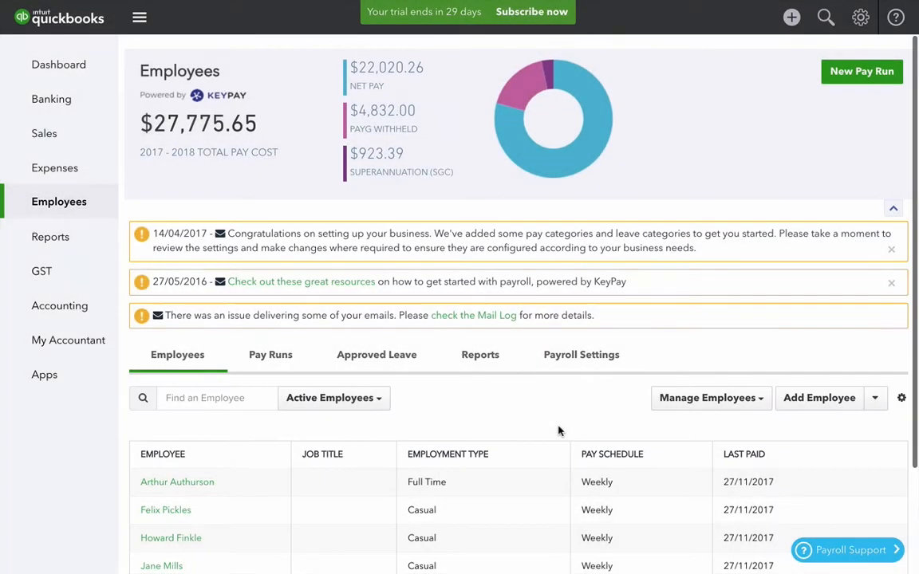
pyautogui.scroll(-2, 557, 431)
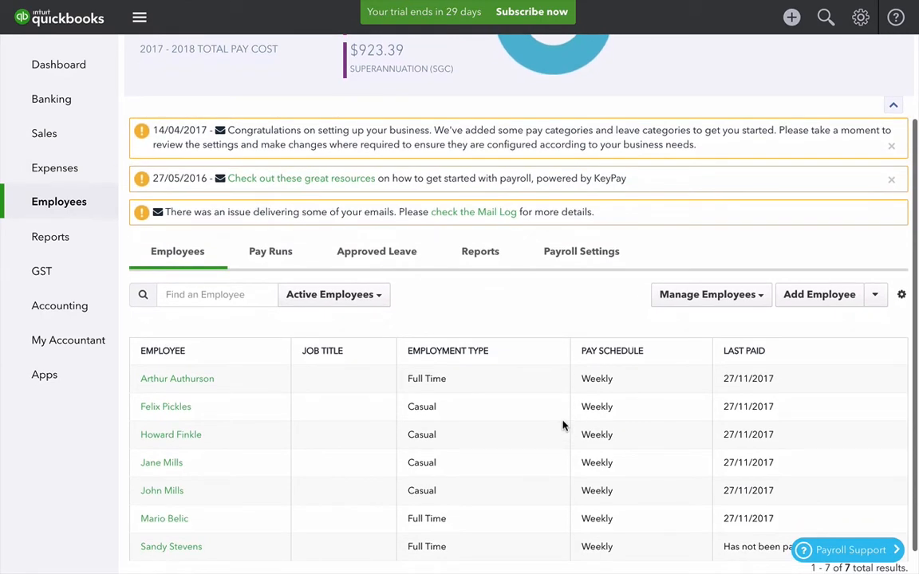
pyautogui.click(740, 296)
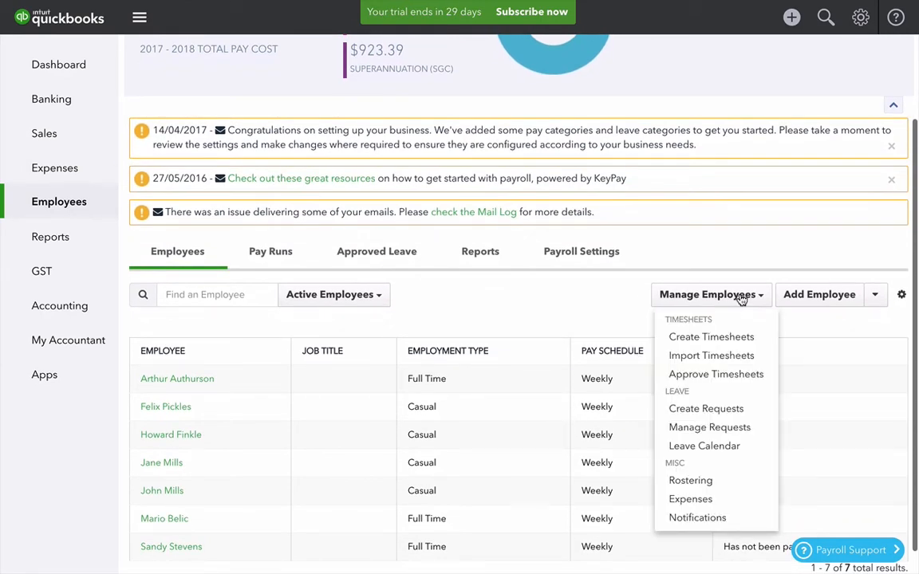
pyautogui.click(706, 409)
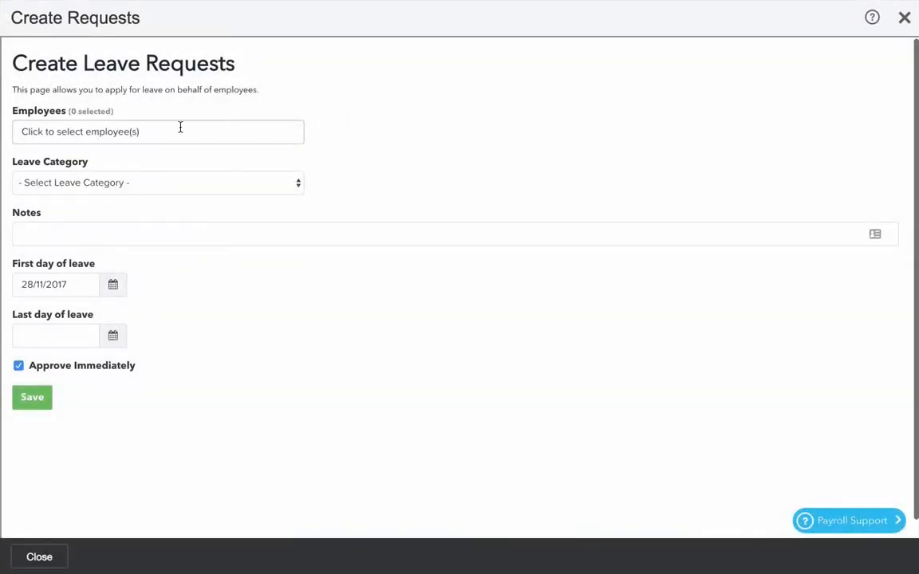
pyautogui.click(181, 130)
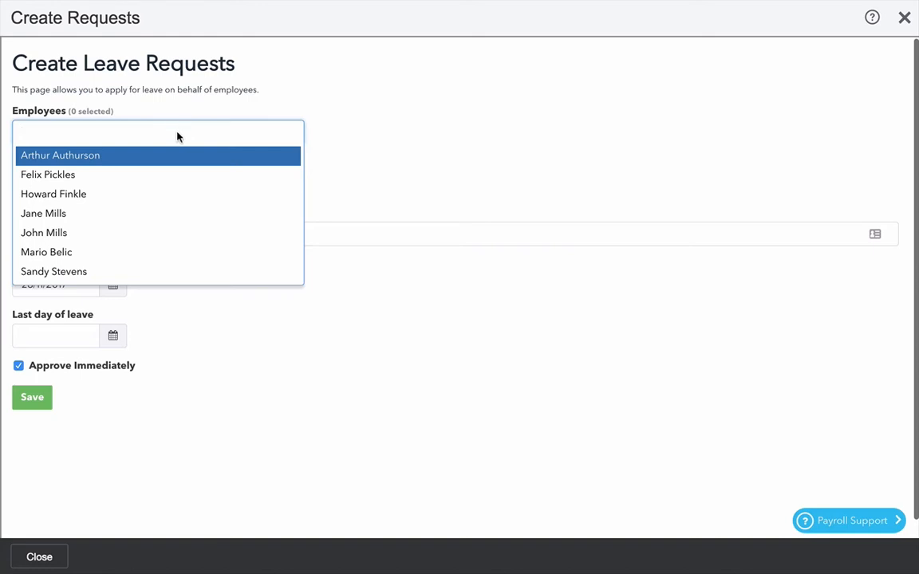
pyautogui.click(118, 253)
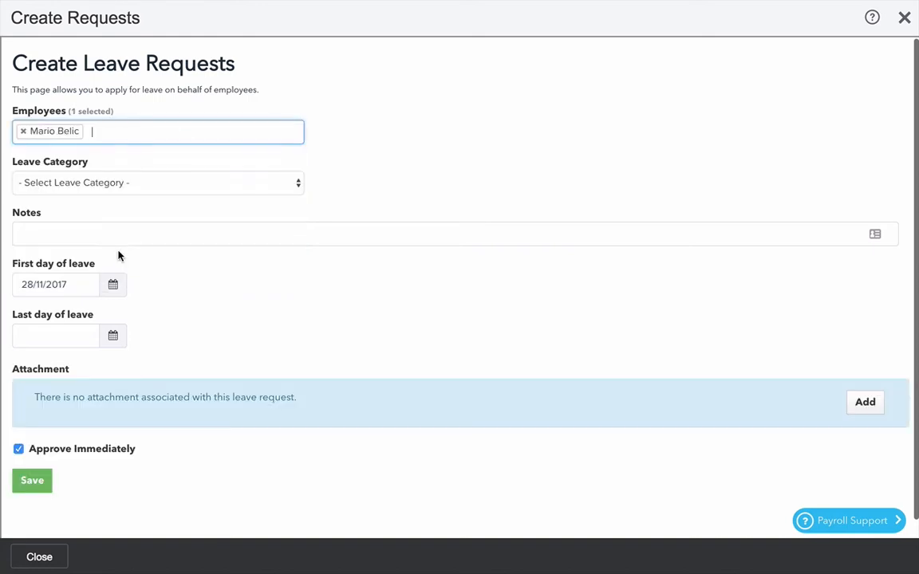
pyautogui.click(106, 181)
pyautogui.click(104, 199)
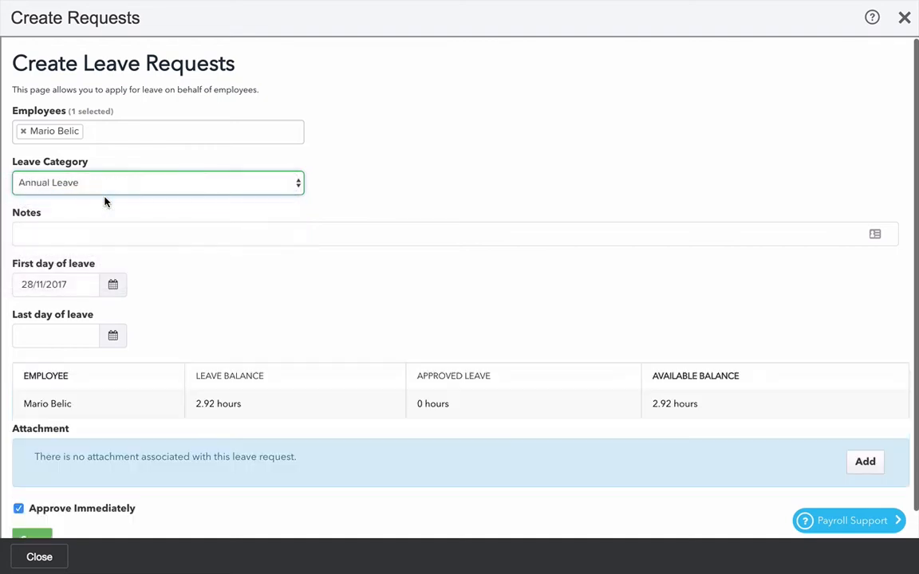
# Set the leave period from 23/11/2017 to 29/11/2017.
pyautogui.click(113, 286)
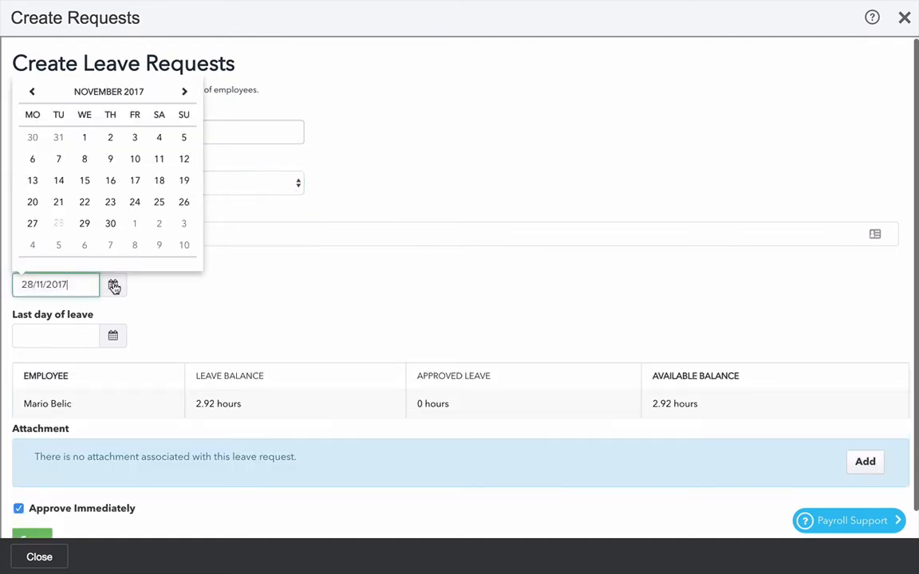
pyautogui.click(109, 205)
pyautogui.click(112, 336)
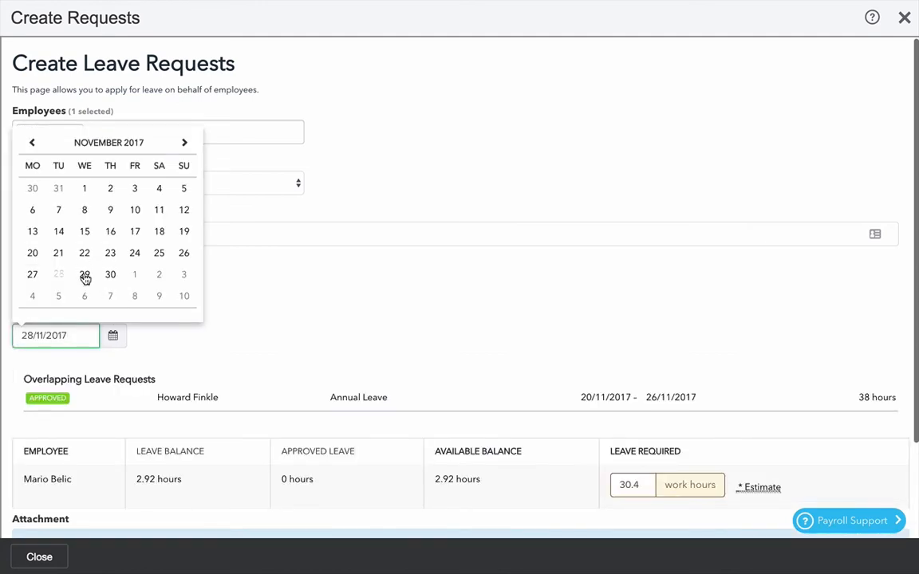
pyautogui.click(83, 274)
# Save the leave request without approving it immediately, confirming despite insufficient accrued leave.
pyautogui.scroll(-2, 229, 344)
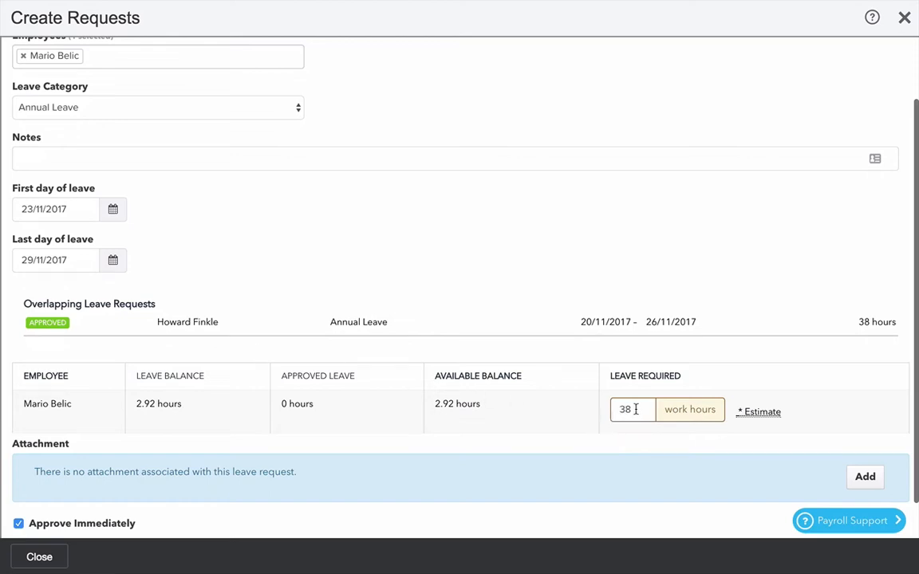
pyautogui.moveTo(753, 410)
pyautogui.scroll(-1, 142, 365)
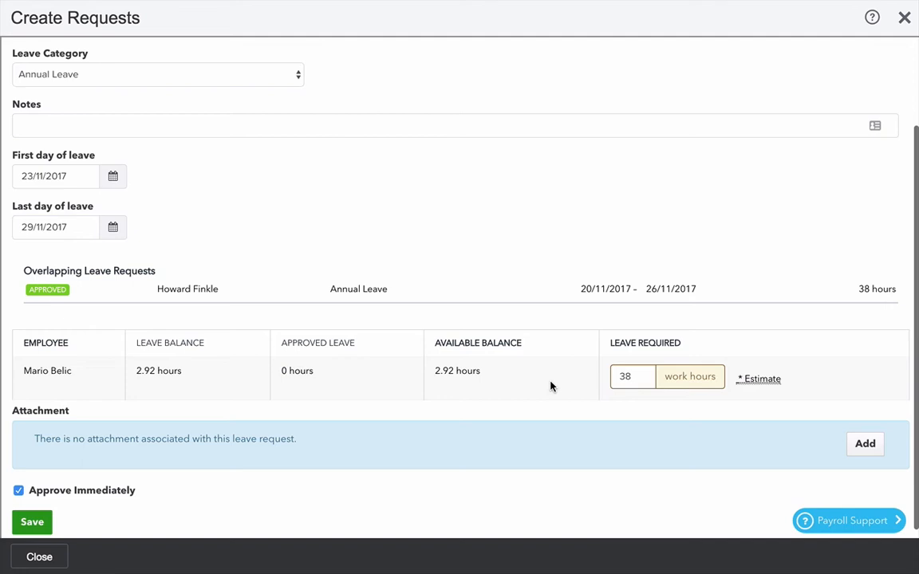
pyautogui.scroll(-1, 216, 527)
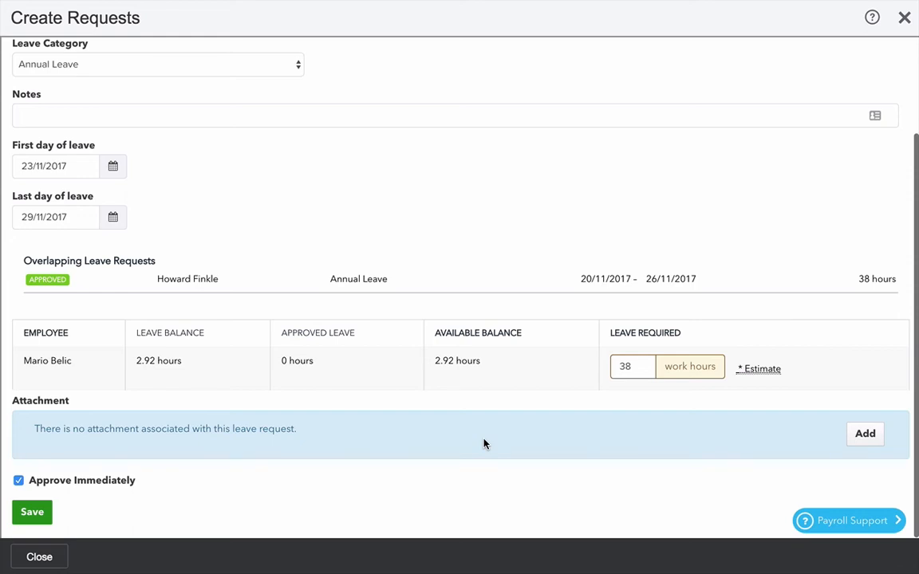
pyautogui.scroll(-1, 239, 475)
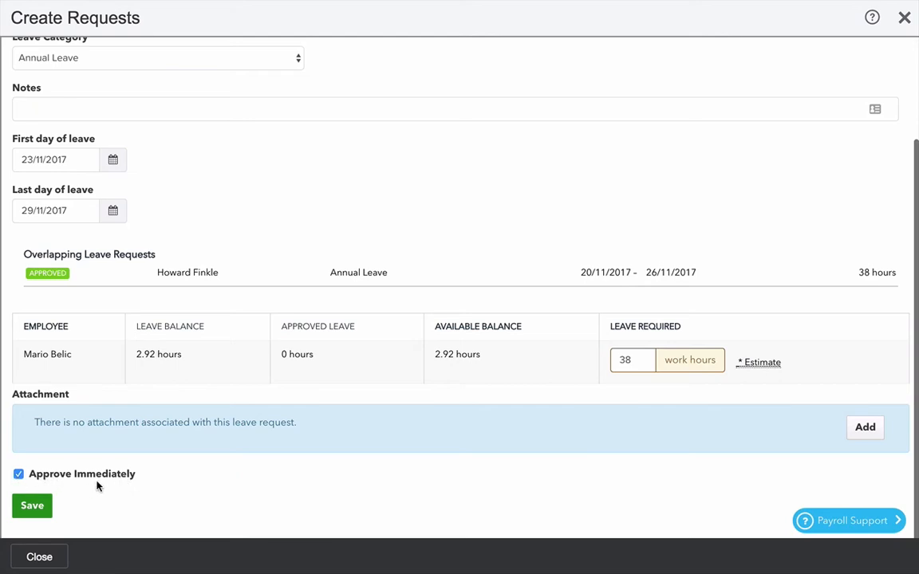
pyautogui.click(18, 474)
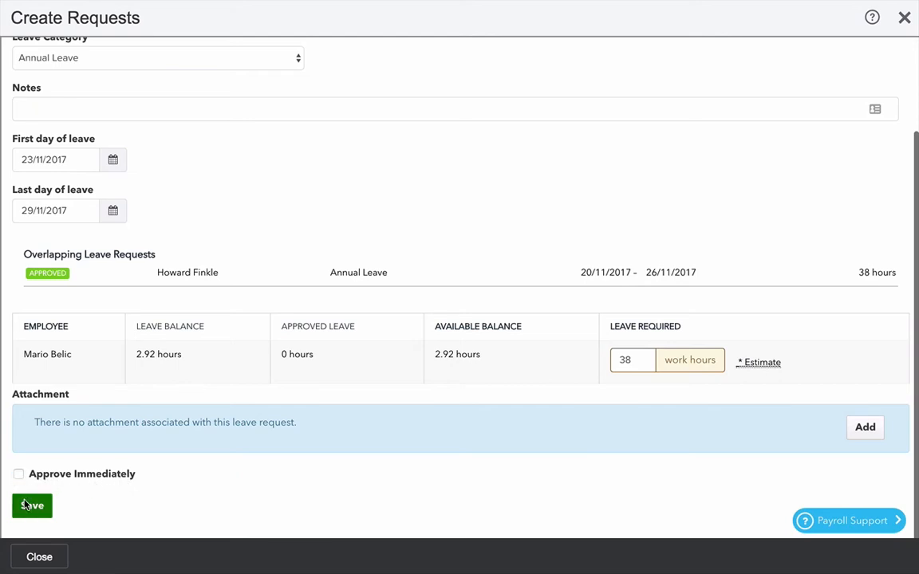
pyautogui.click(27, 508)
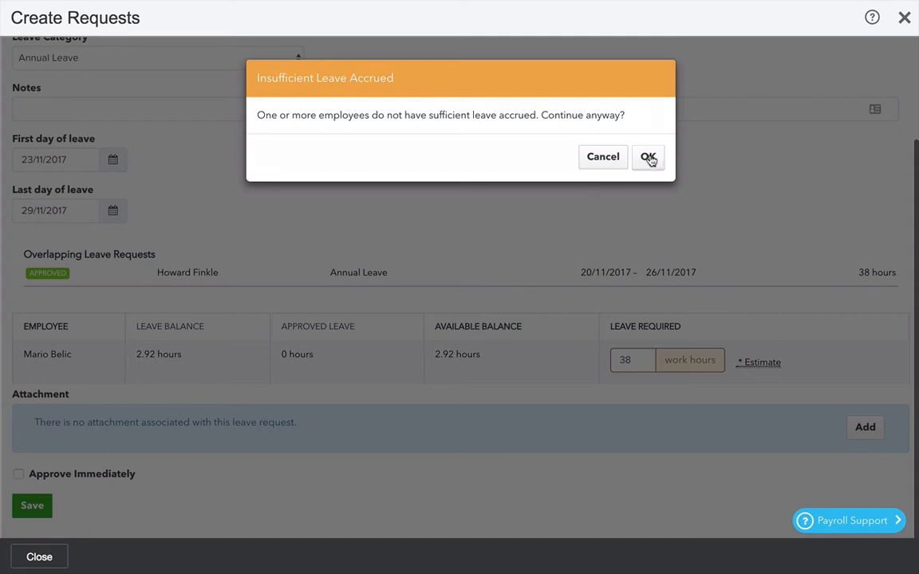
pyautogui.click(650, 158)
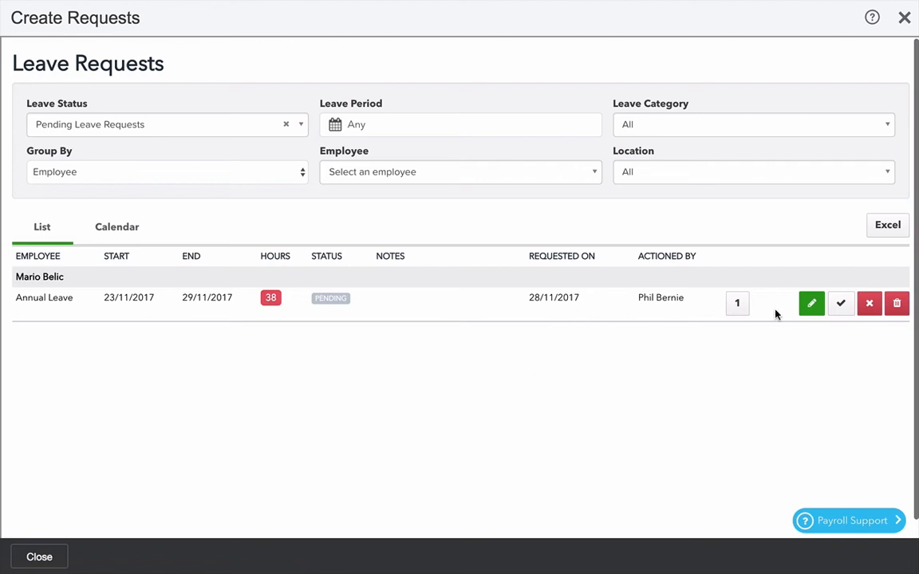
pyautogui.click(811, 304)
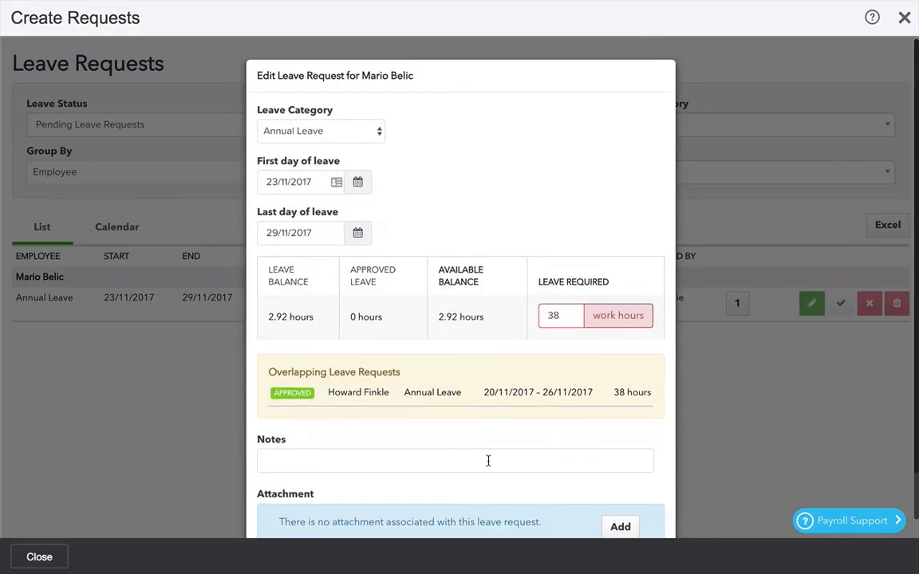
pyautogui.scroll(-2, 470, 472)
pyautogui.click(381, 498)
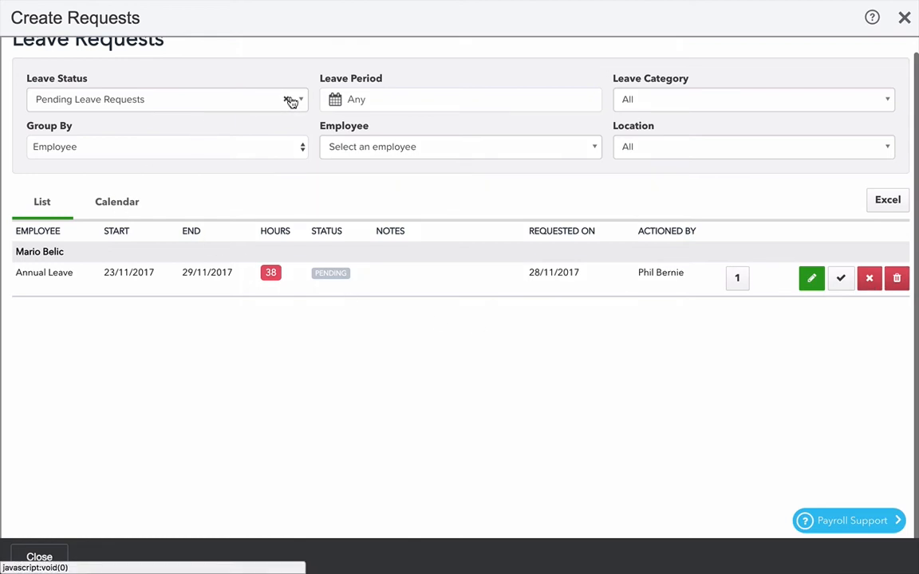
pyautogui.click(113, 206)
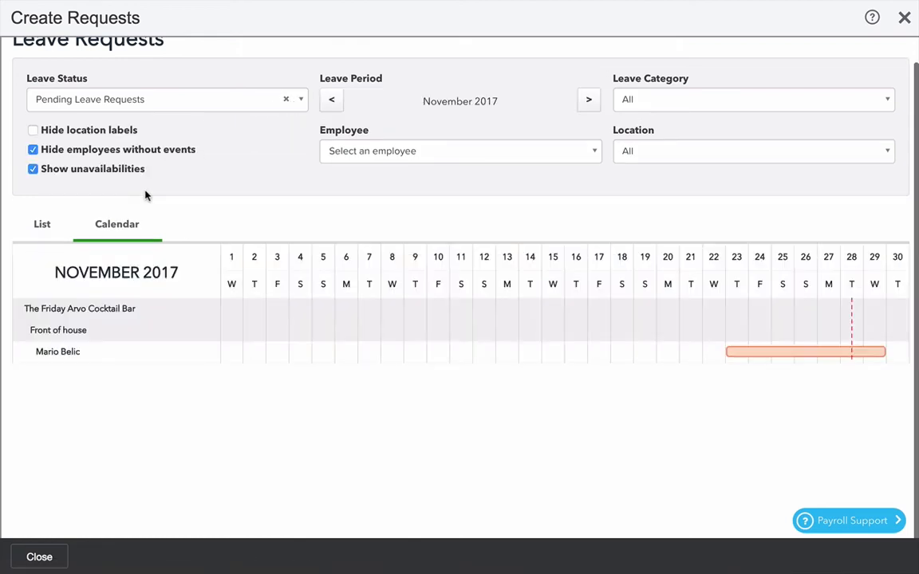
pyautogui.click(287, 101)
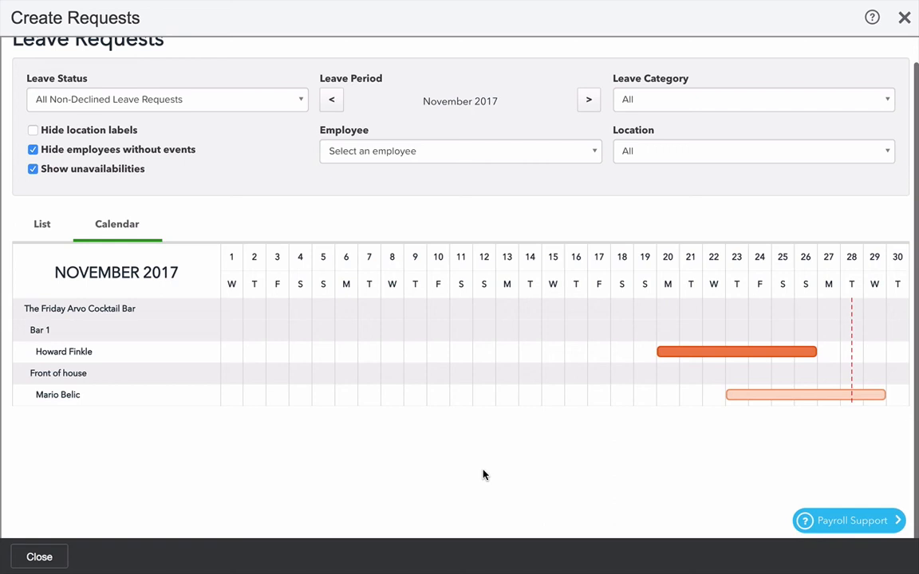
pyautogui.click(43, 228)
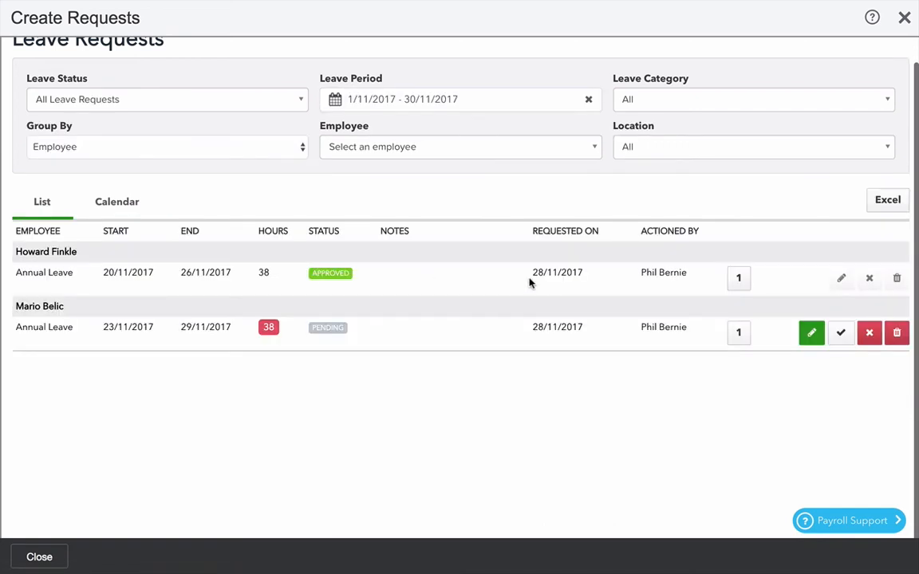
pyautogui.click(844, 334)
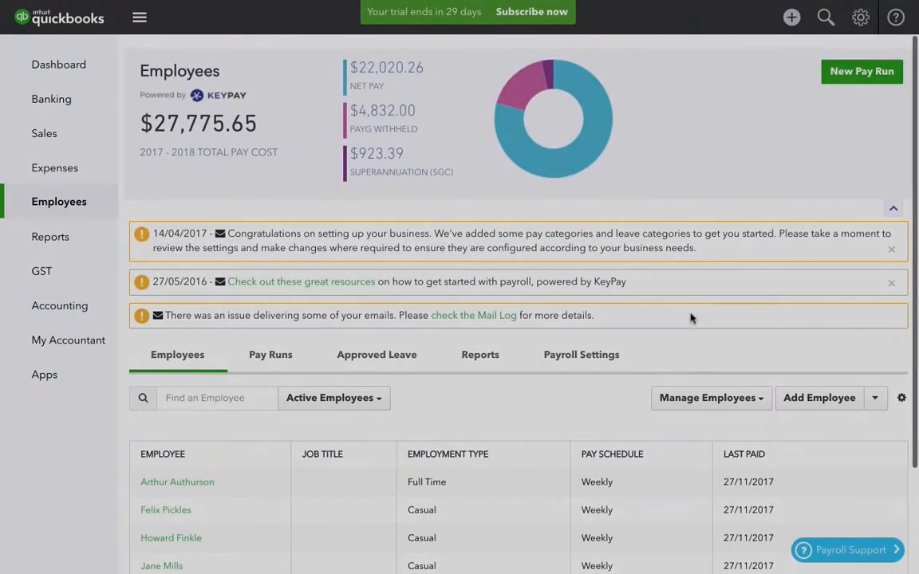
# Open employee expenses and start a new expense request for Arthur Authurson.
pyautogui.scroll(-4, 642, 399)
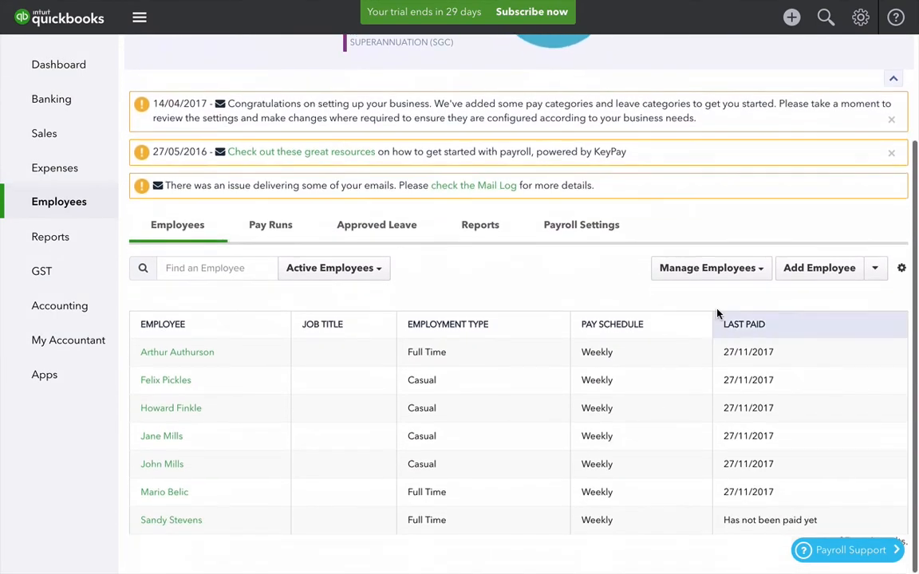
pyautogui.click(752, 271)
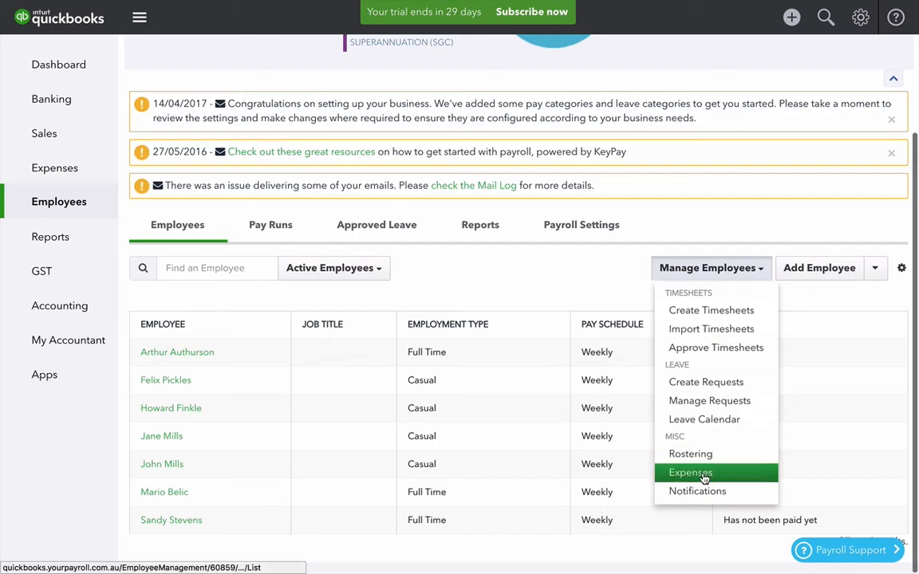
pyautogui.click(691, 473)
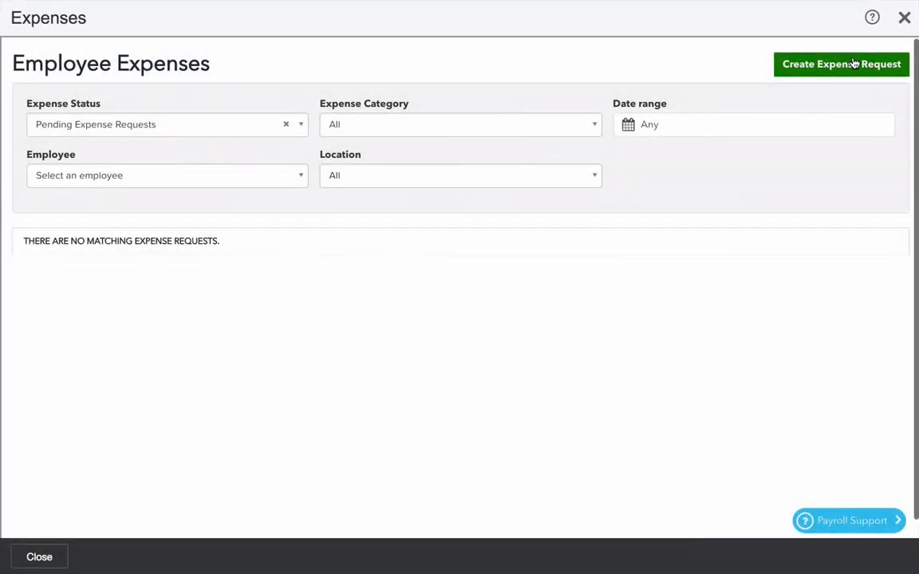
pyautogui.click(853, 63)
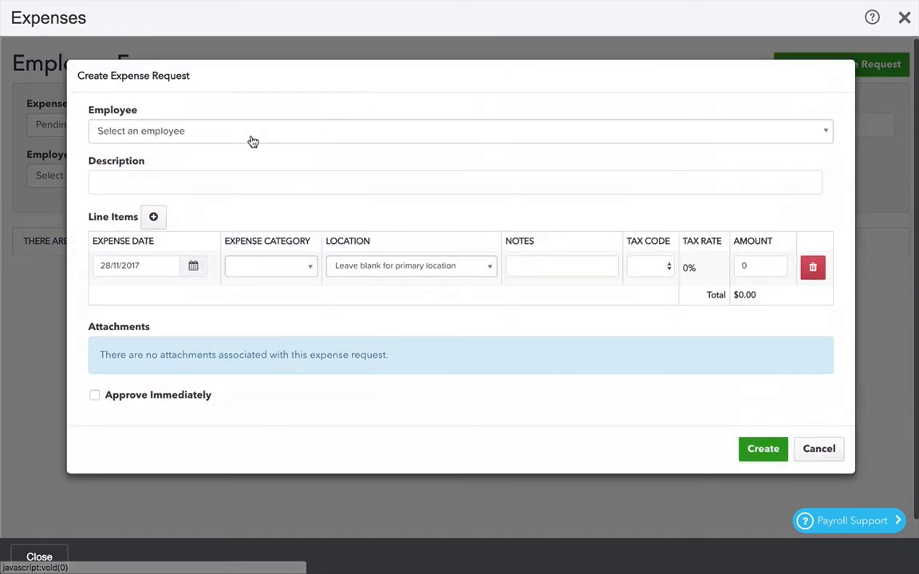
pyautogui.click(246, 137)
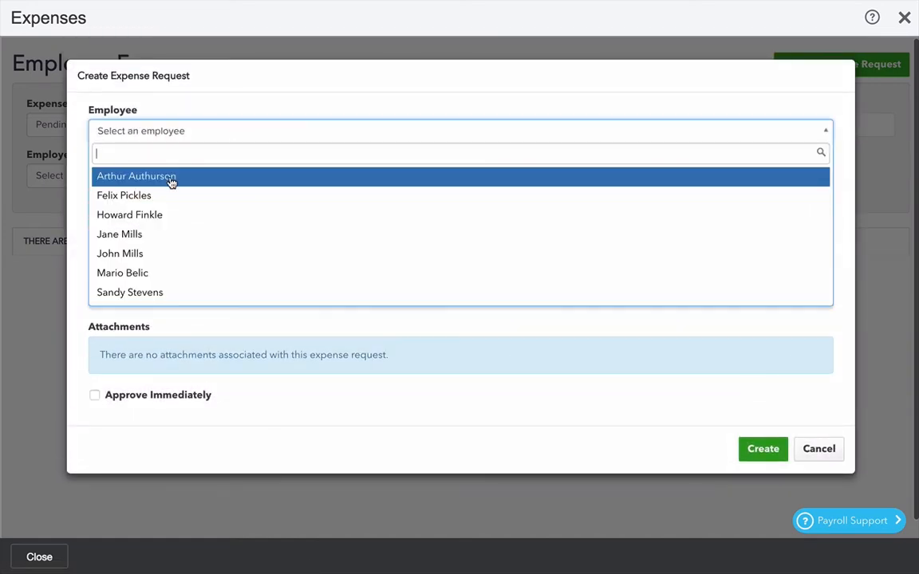
pyautogui.click(171, 177)
# Enter Work lunch as the expense request description.
pyautogui.click(201, 180)
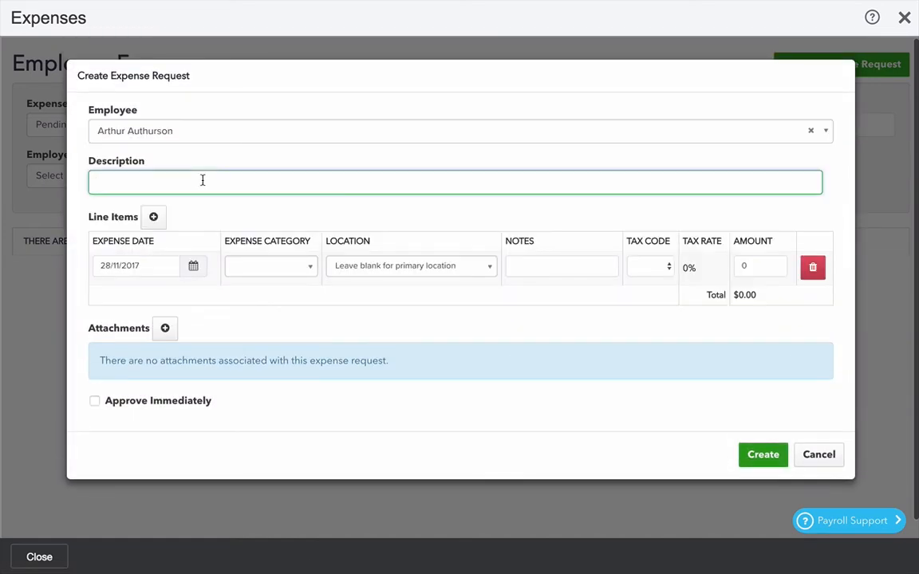
pyautogui.write('Work lunch')
pyautogui.press('Tab')
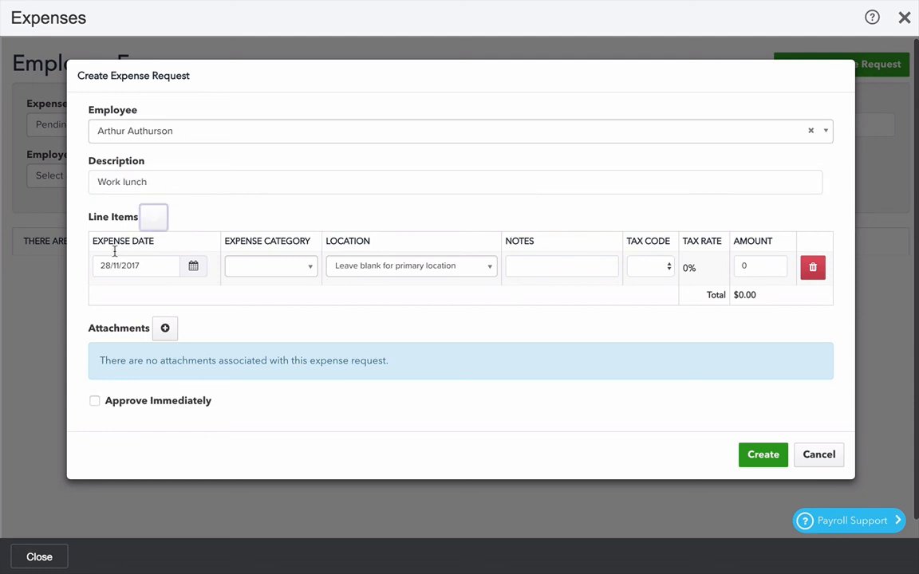
# Set the line item's category to Expense Reimbursement and location to The Friday Arvo Cocktail Bar / Front of house.
pyautogui.click(268, 270)
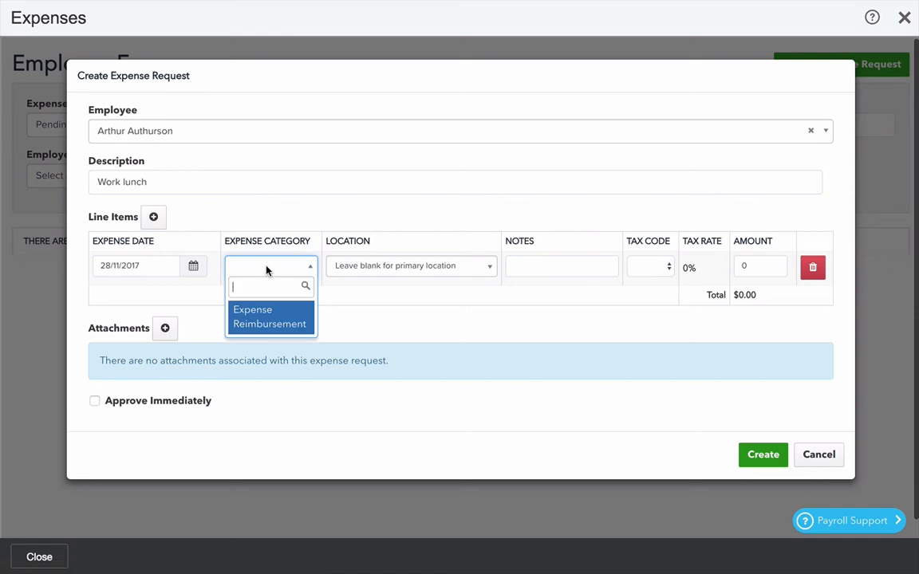
pyautogui.click(266, 323)
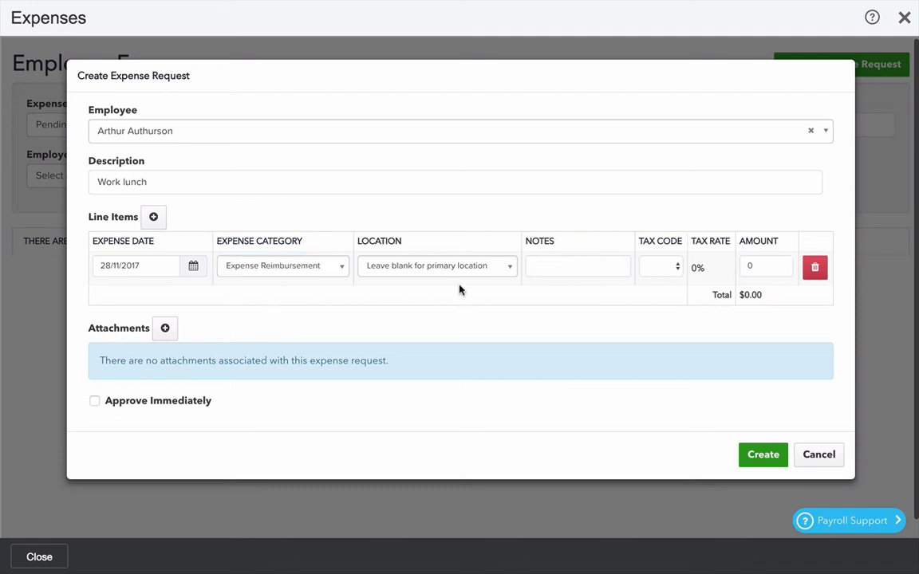
pyautogui.click(511, 267)
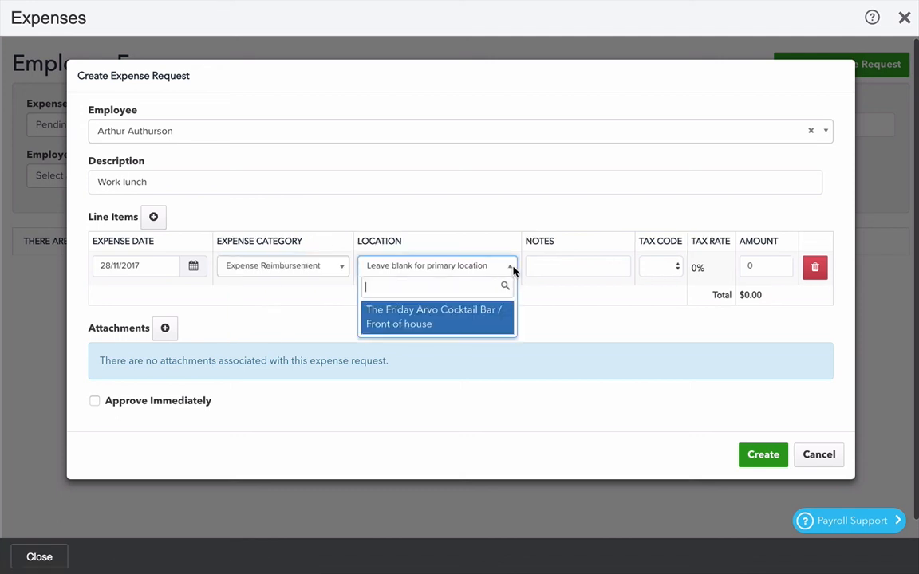
pyautogui.click(461, 323)
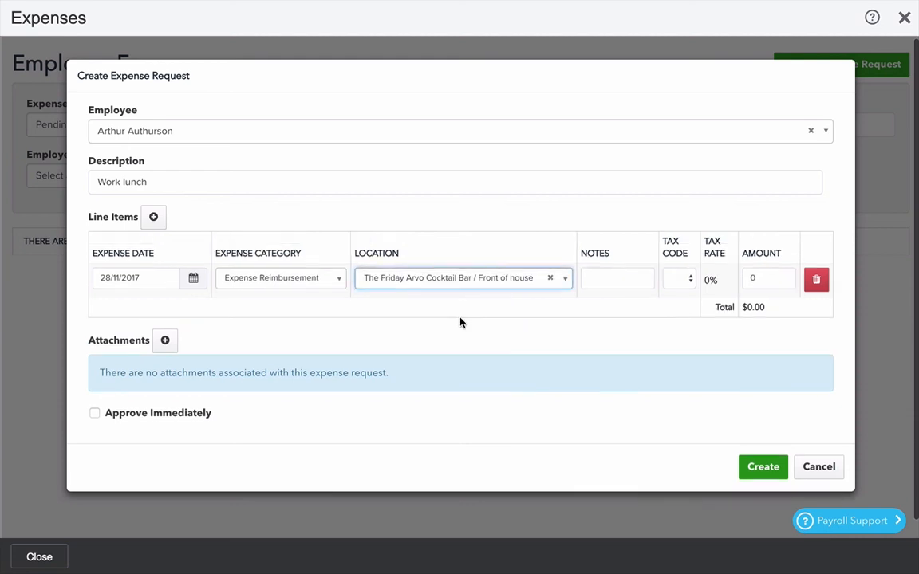
# Add the note Lunch last Frida and an amount of 100 to the expense line item.
pyautogui.click(616, 279)
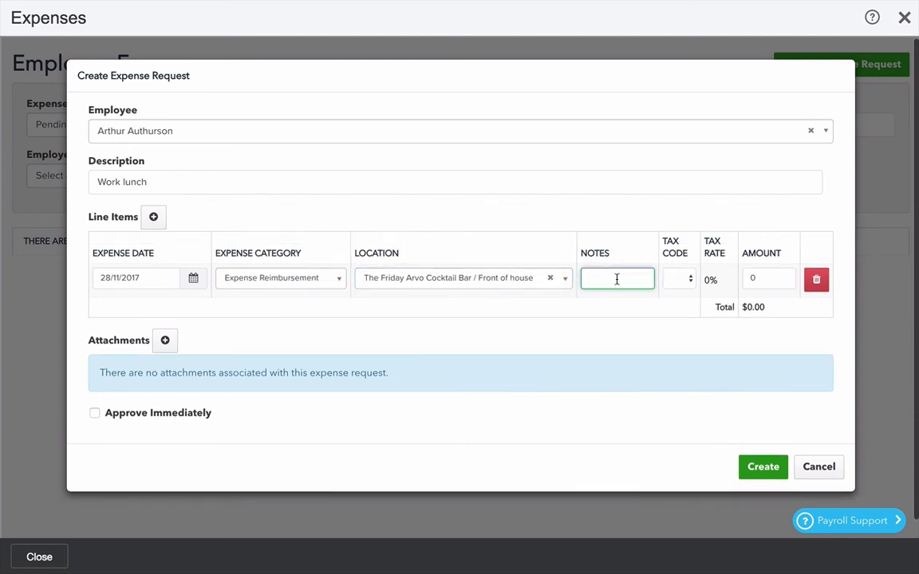
pyautogui.write('Lunch last Frida')
pyautogui.press('Tab')
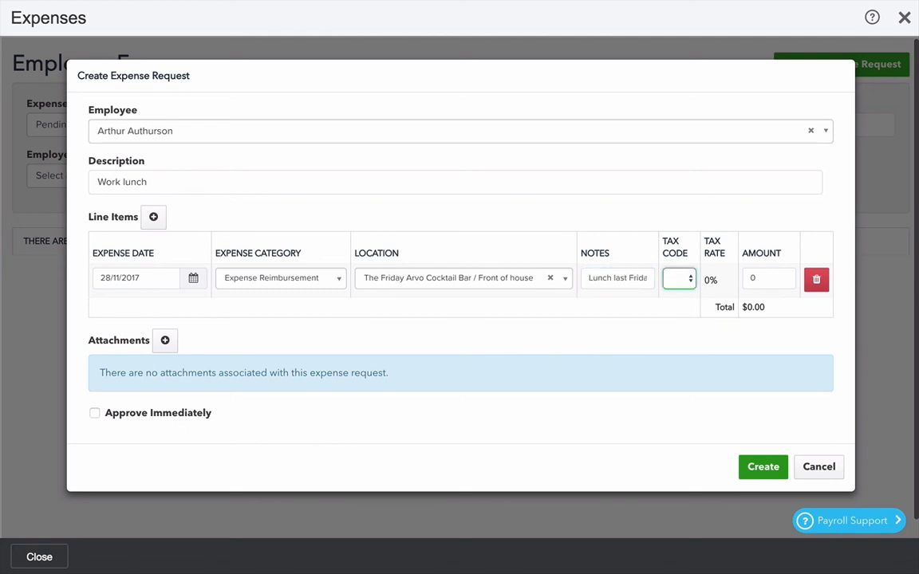
pyautogui.click(686, 285)
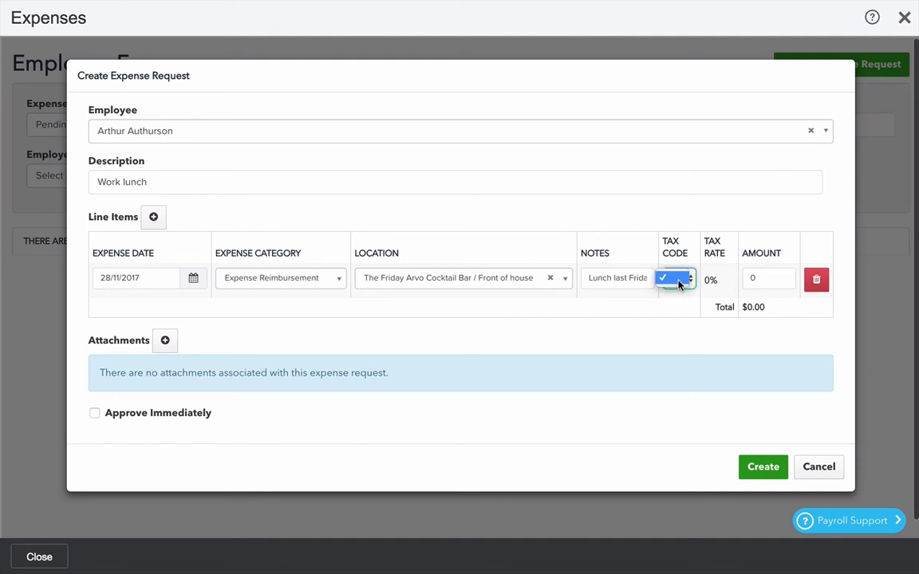
pyautogui.click(687, 286)
pyautogui.click(774, 278)
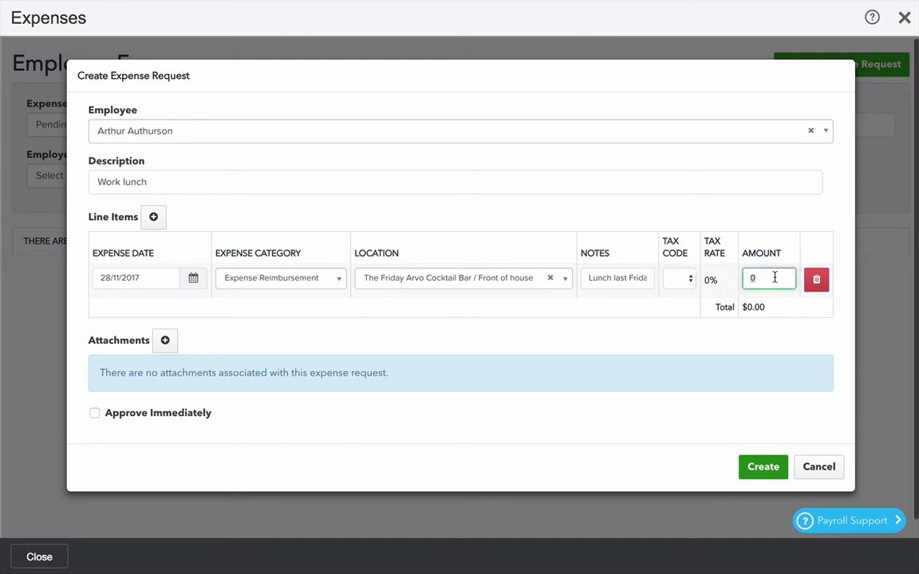
pyautogui.write('100')
pyautogui.press('Tab')
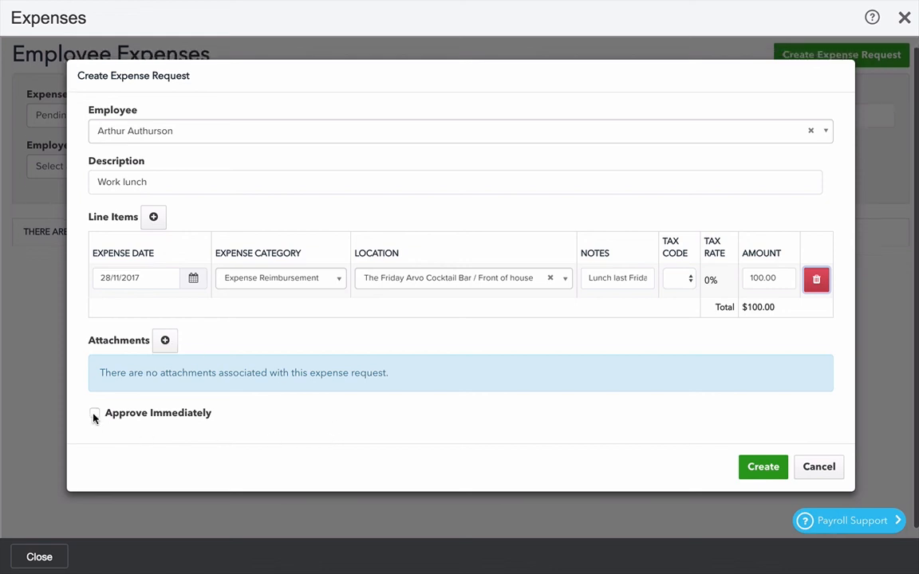
# Create the expense request and approve it.
pyautogui.click(759, 468)
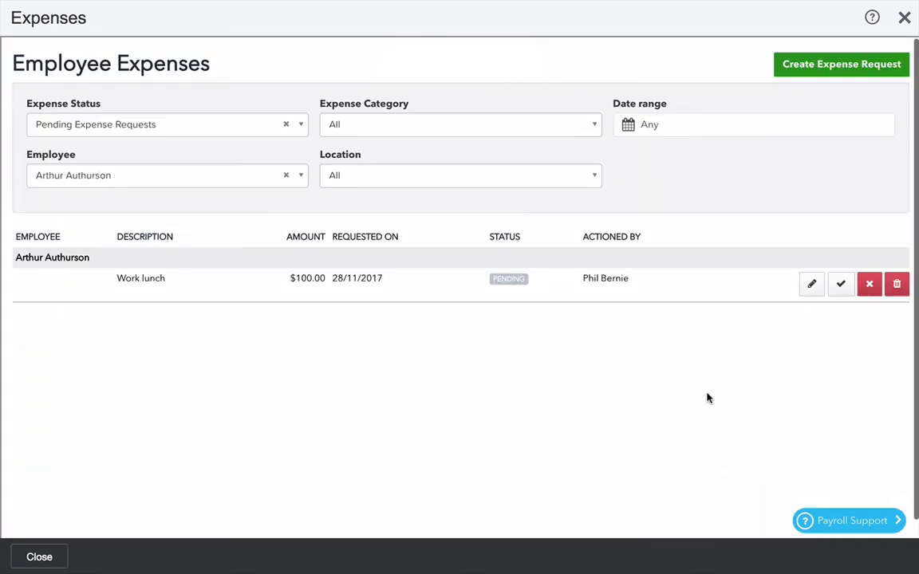
pyautogui.click(812, 286)
pyautogui.click(810, 396)
pyautogui.click(842, 285)
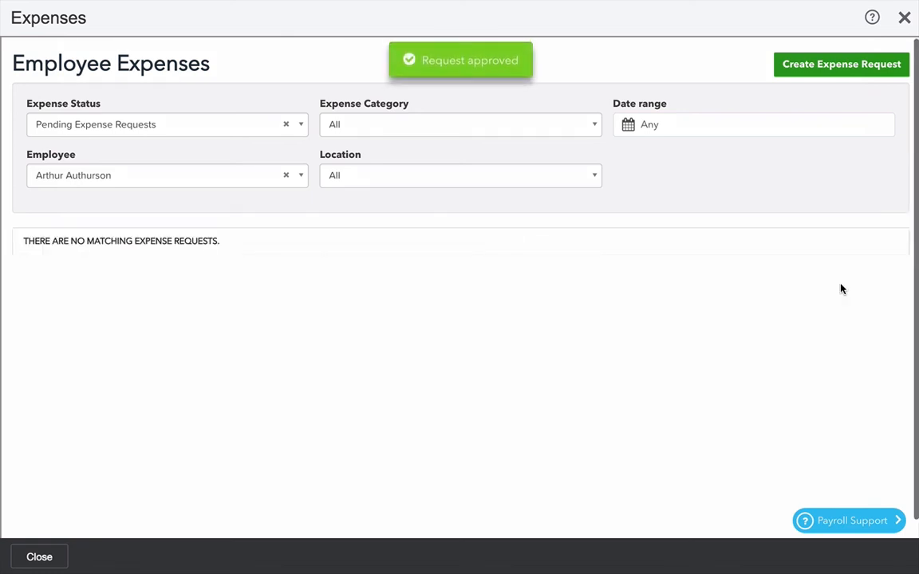